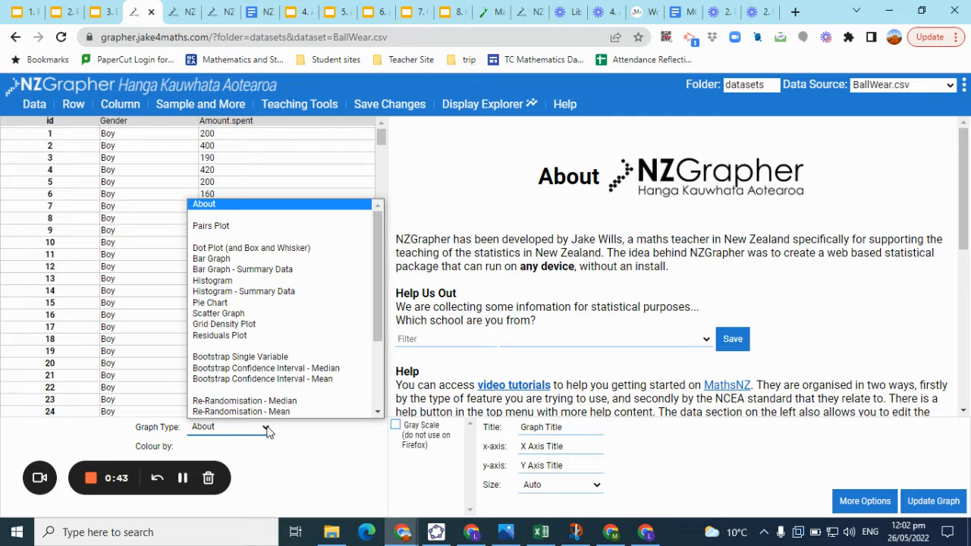
# Make a Dot Plot (and Box and Whisker) of Amount.spent grouped by Gender and turn on summary statistics
pyautogui.press('Escape')
pyautogui.press('Down')
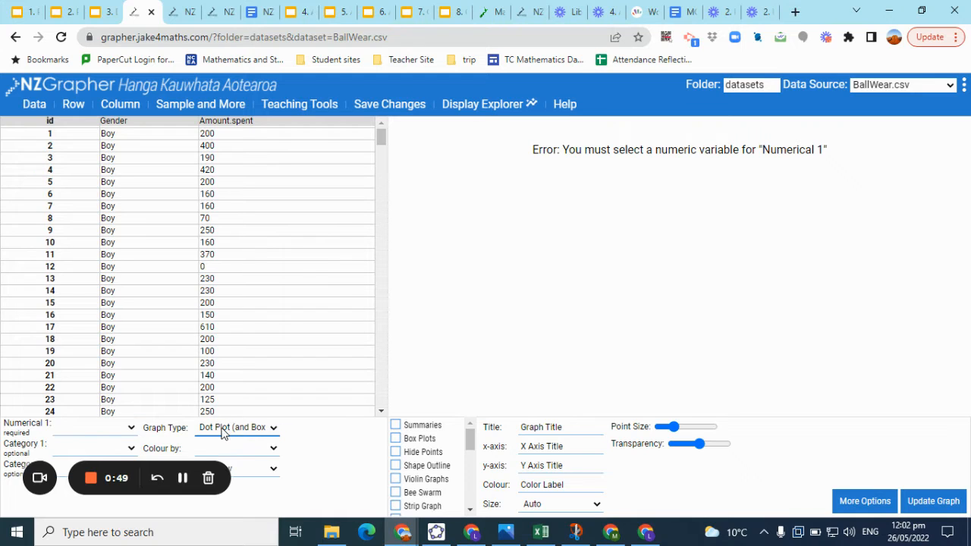
pyautogui.click(131, 427)
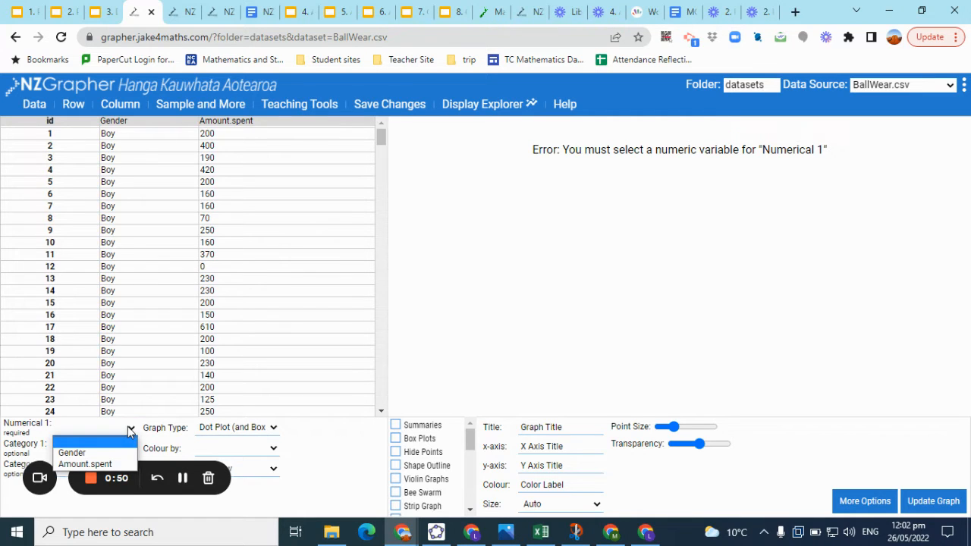
pyautogui.click(102, 463)
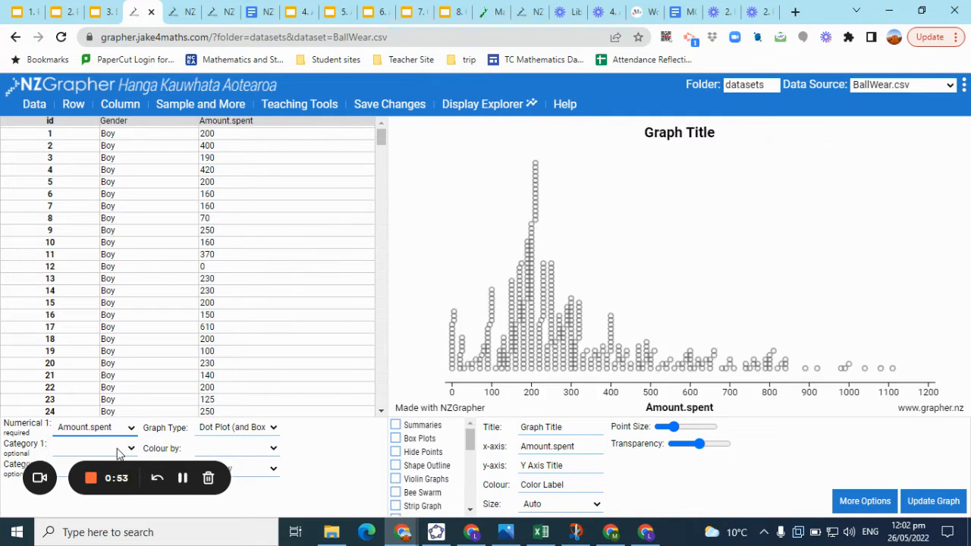
pyautogui.click(131, 449)
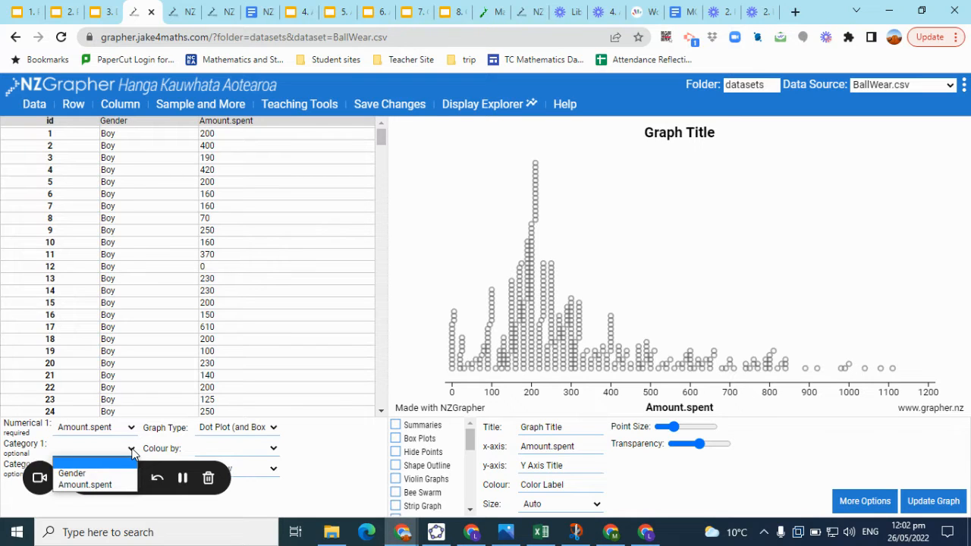
pyautogui.click(115, 474)
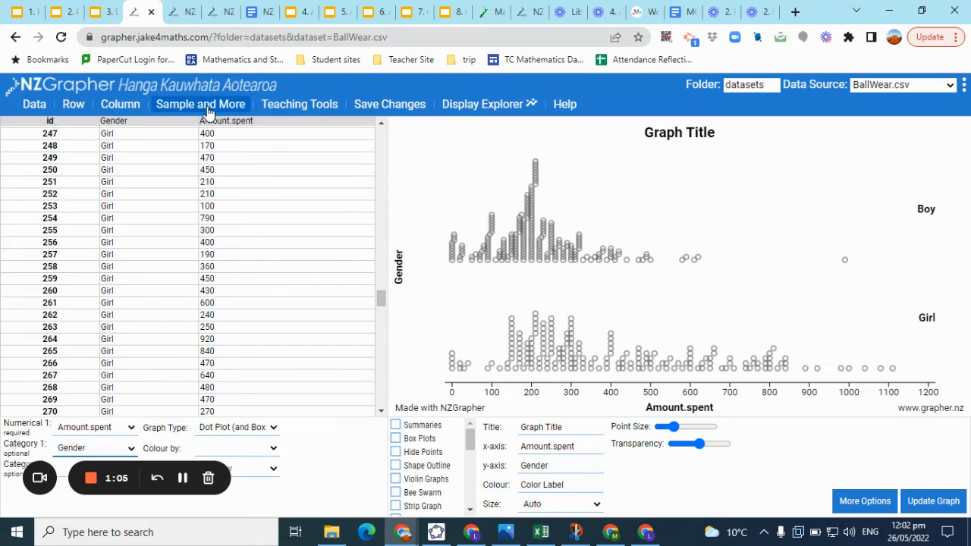
pyautogui.click(395, 426)
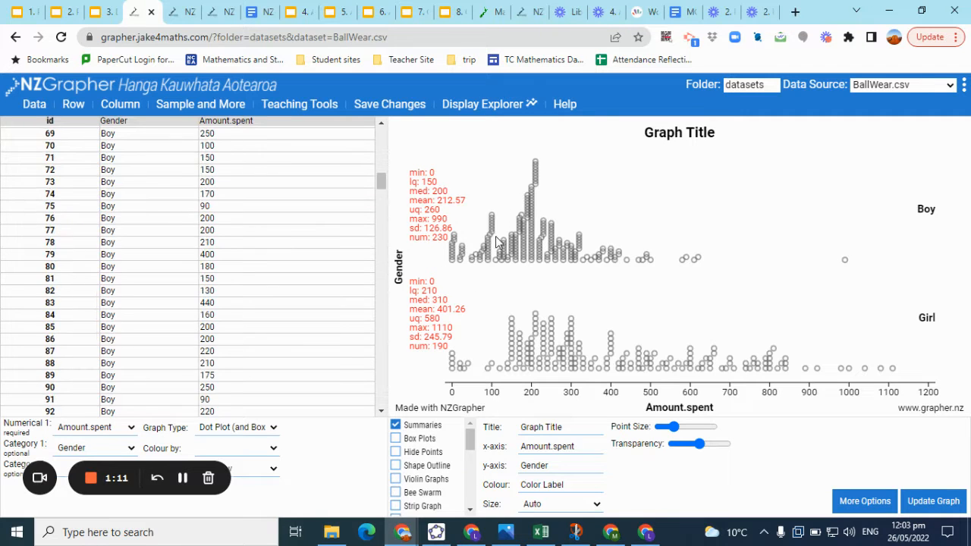
# Take a simple random sample of 150 from the dataset
pyautogui.click(203, 108)
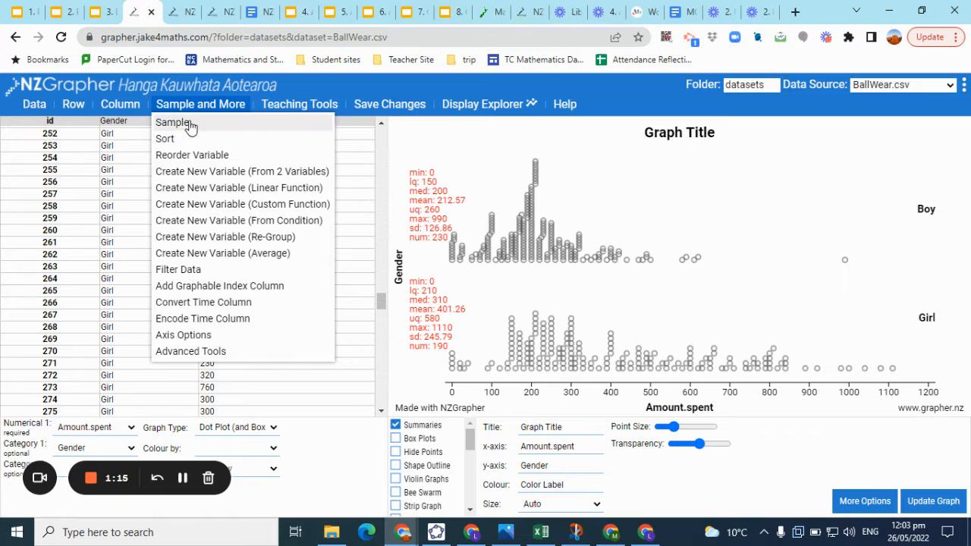
pyautogui.click(186, 123)
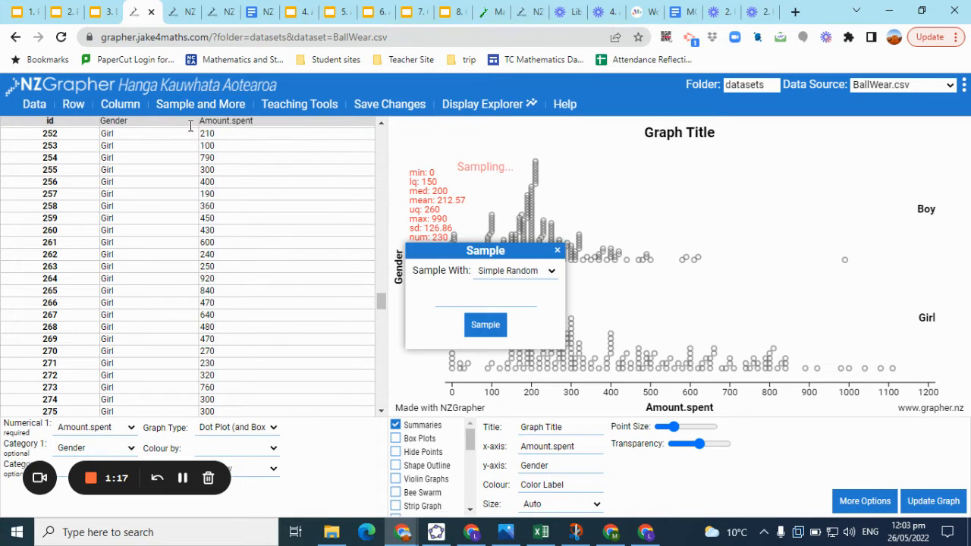
pyautogui.click(547, 271)
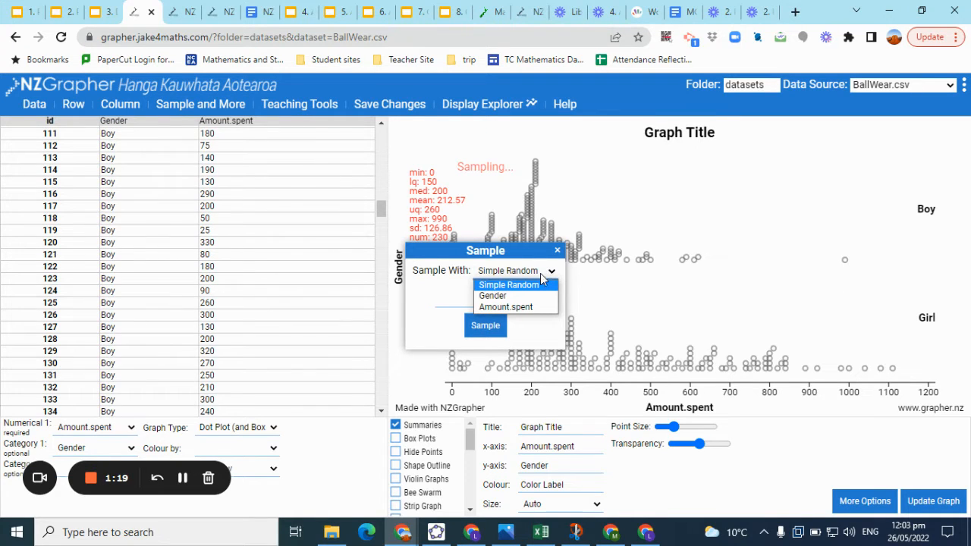
pyautogui.click(507, 261)
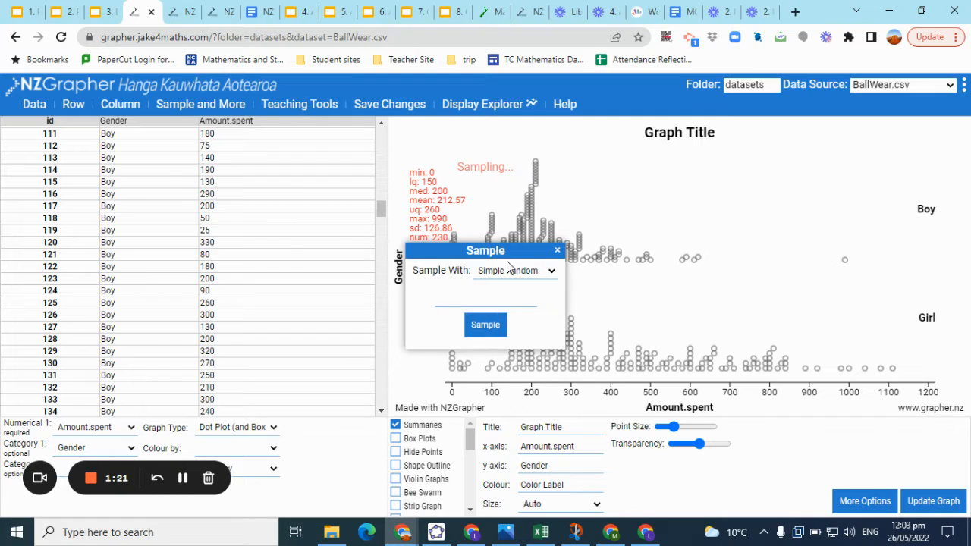
pyautogui.click(461, 295)
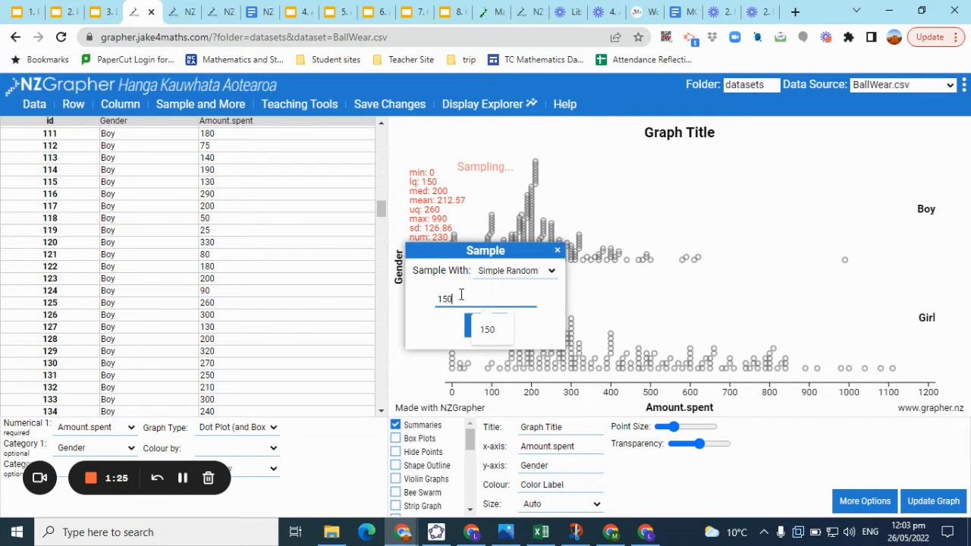
pyautogui.click(487, 326)
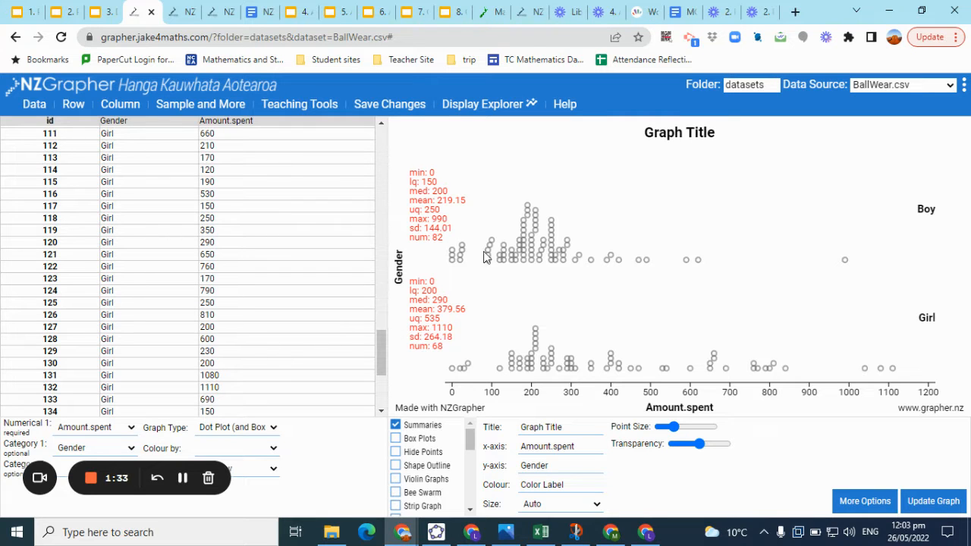
# Restore the original full dataset
pyautogui.scroll(15, 190, 266)
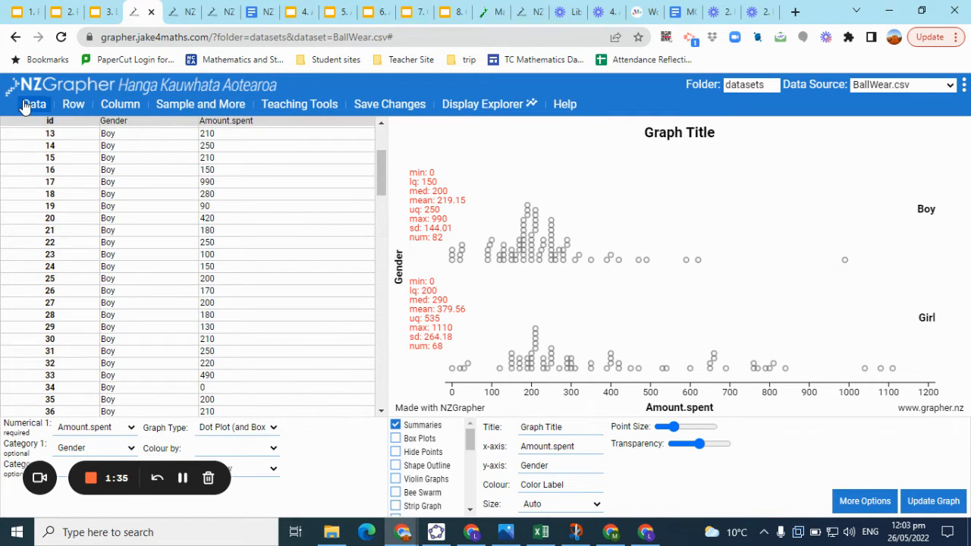
pyautogui.moveTo(25, 107)
pyautogui.click(60, 255)
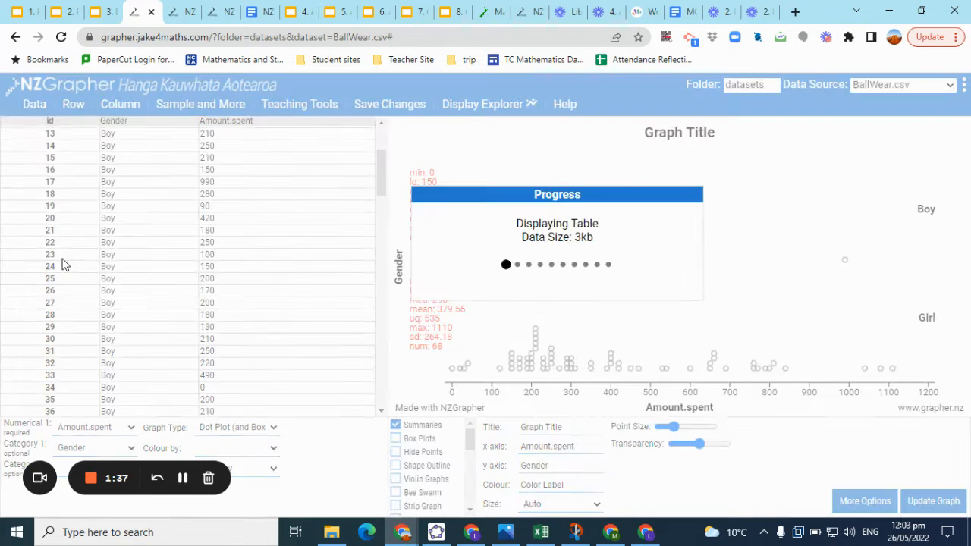
# Recreate the Dot Plot (and Box and Whisker) of Amount.spent with Gender as Category 1
pyautogui.click(264, 430)
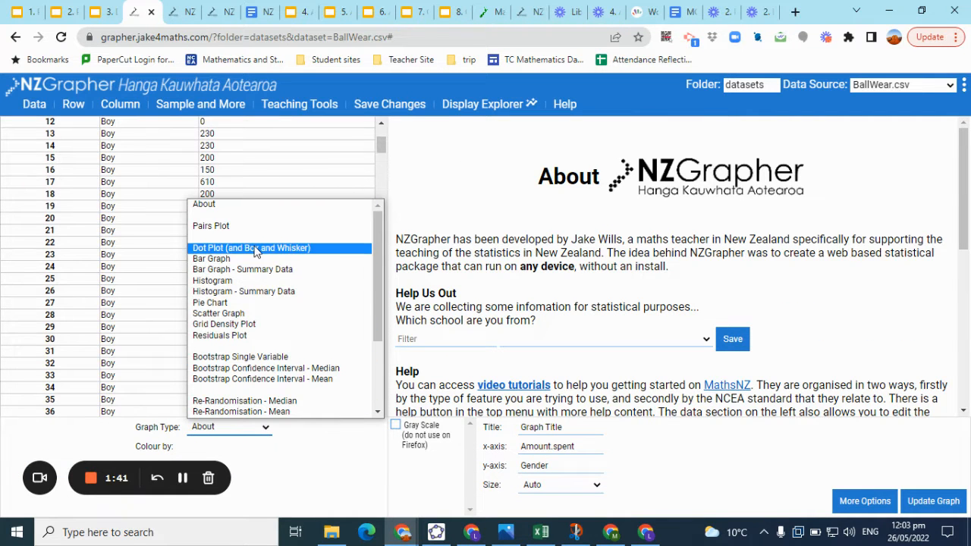
pyautogui.click(255, 250)
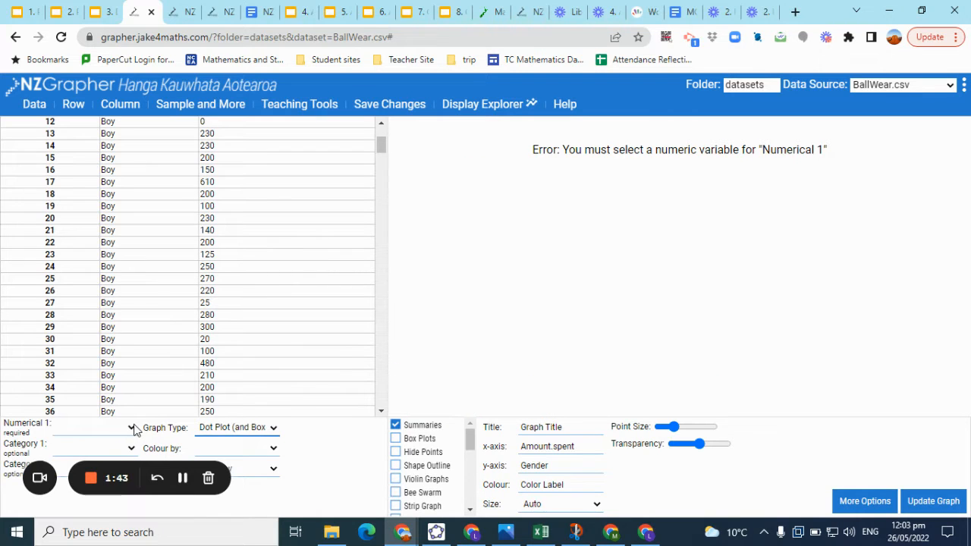
pyautogui.click(133, 428)
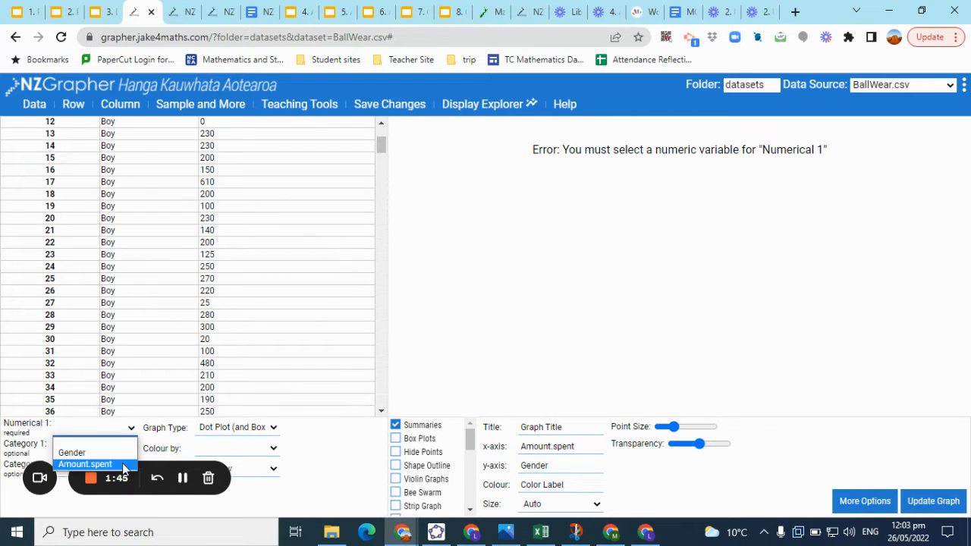
pyautogui.click(123, 465)
pyautogui.click(128, 448)
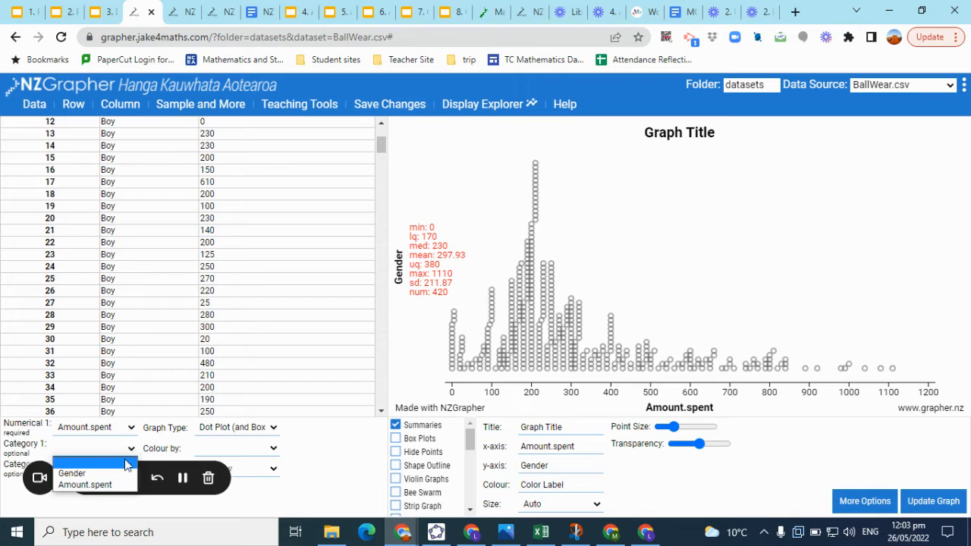
pyautogui.click(123, 475)
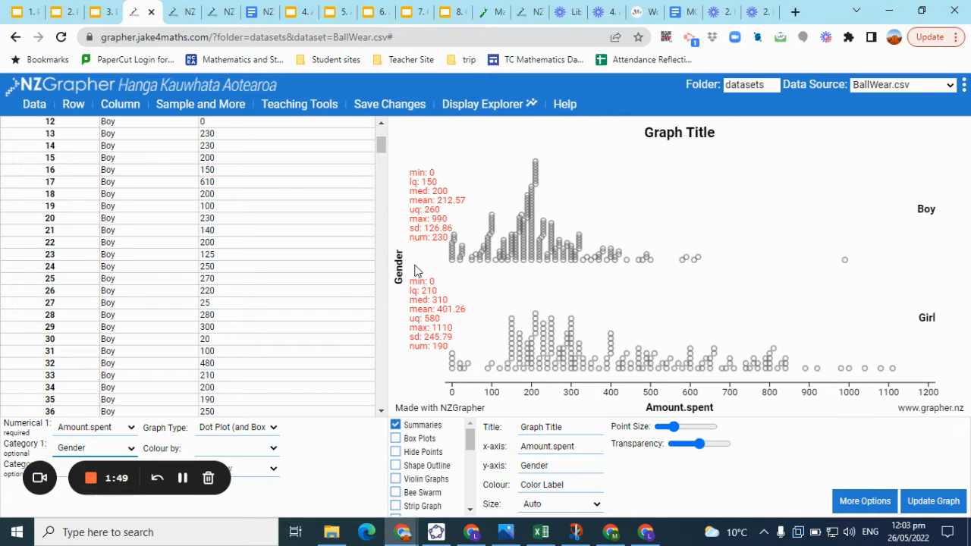
# Take a sample stratified by Gender with 50 boys and 50 girls
pyautogui.click(201, 107)
pyautogui.click(201, 123)
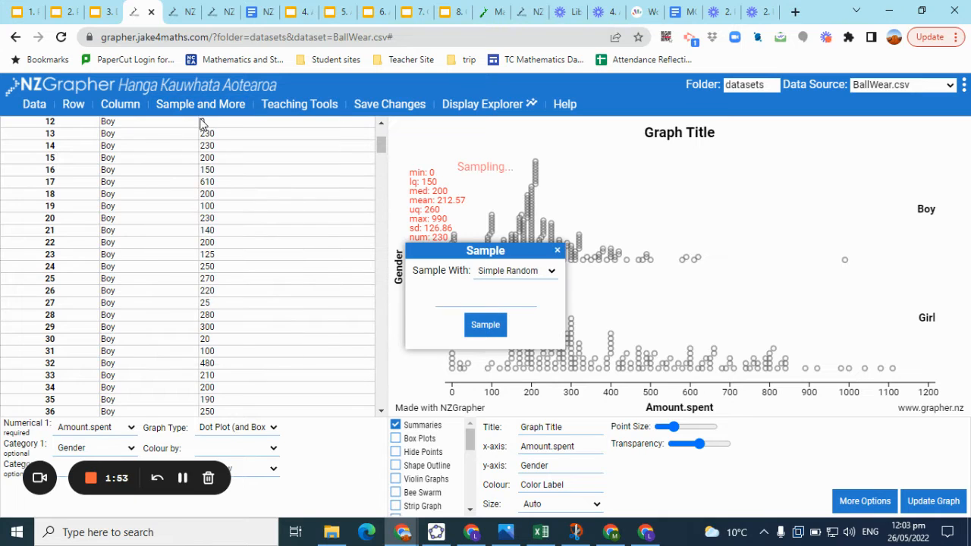
pyautogui.click(552, 273)
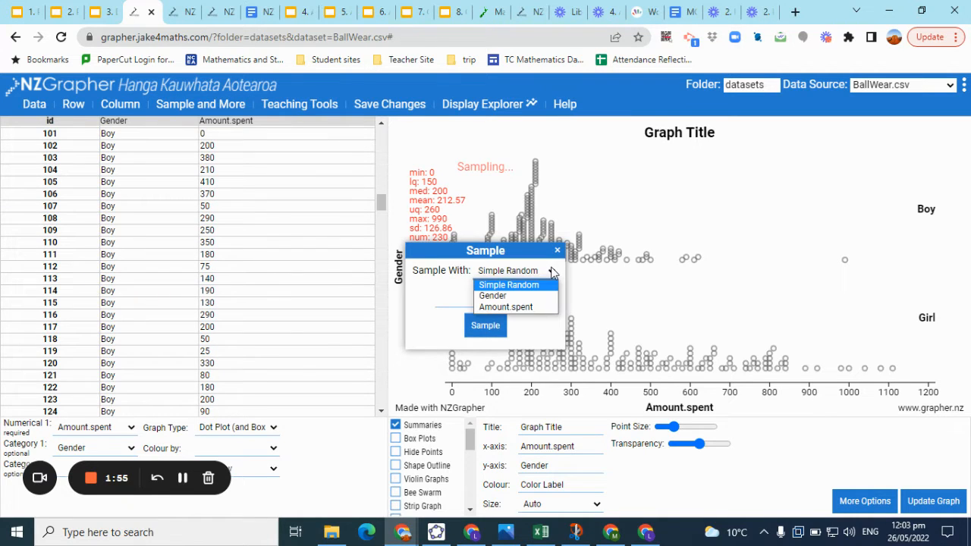
pyautogui.click(540, 296)
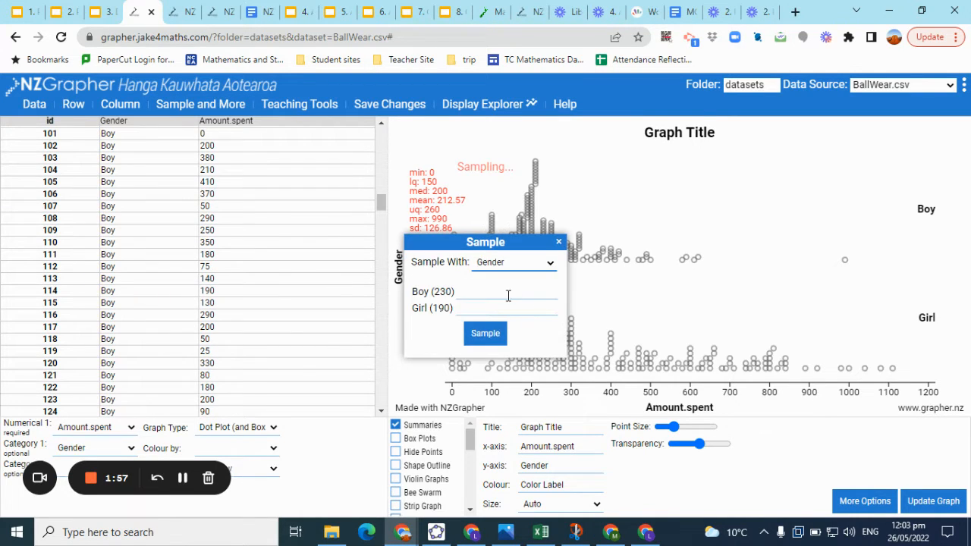
pyautogui.click(505, 295)
pyautogui.write('50')
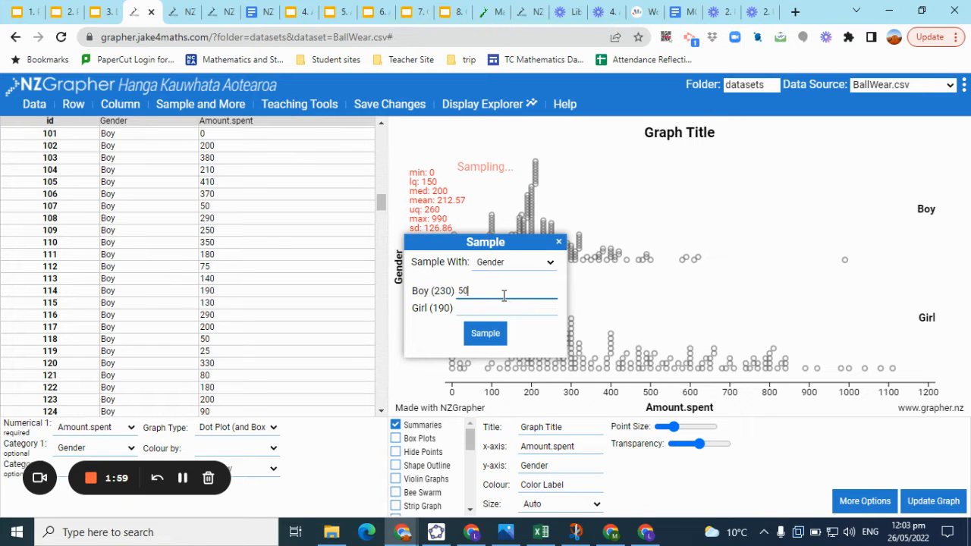
pyautogui.click(501, 309)
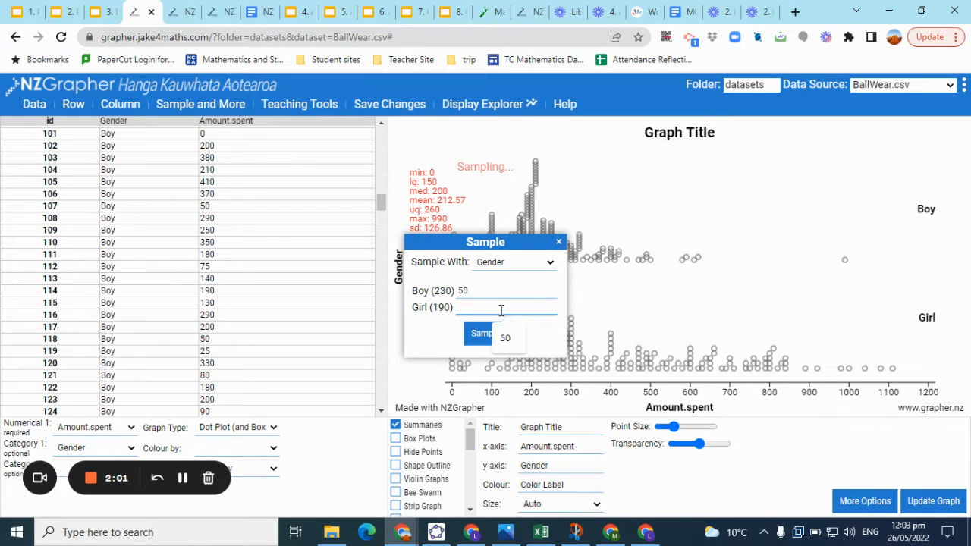
pyautogui.write('50')
pyautogui.click(487, 332)
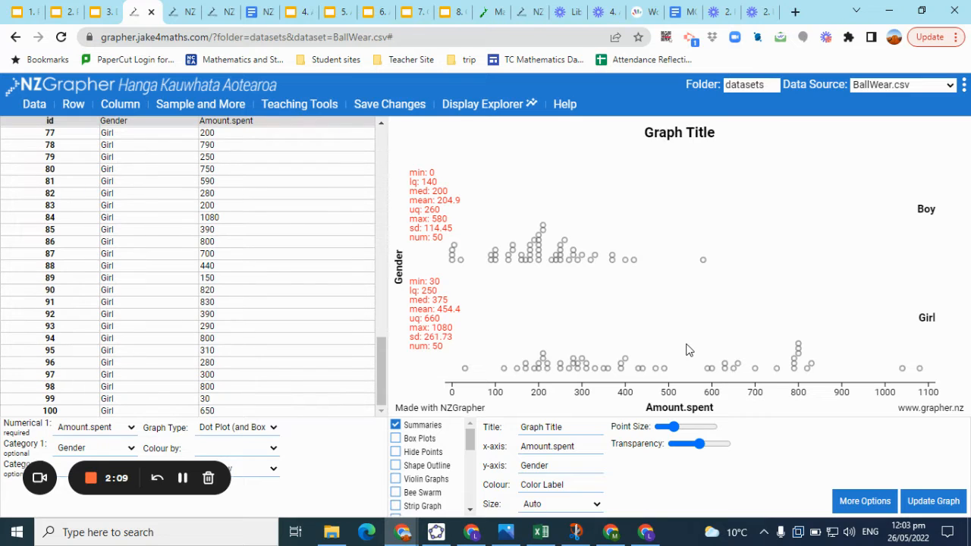
# Set the graph title to "Amounts spent for the Formal in 2018"
pyautogui.click(578, 427)
pyautogui.press('BackSpace')
pyautogui.press('BackSpace')
pyautogui.press('BackSpace')
pyautogui.press('BackSpace')
pyautogui.press('BackSpace')
pyautogui.press('BackSpace')
pyautogui.press('BackSpace')
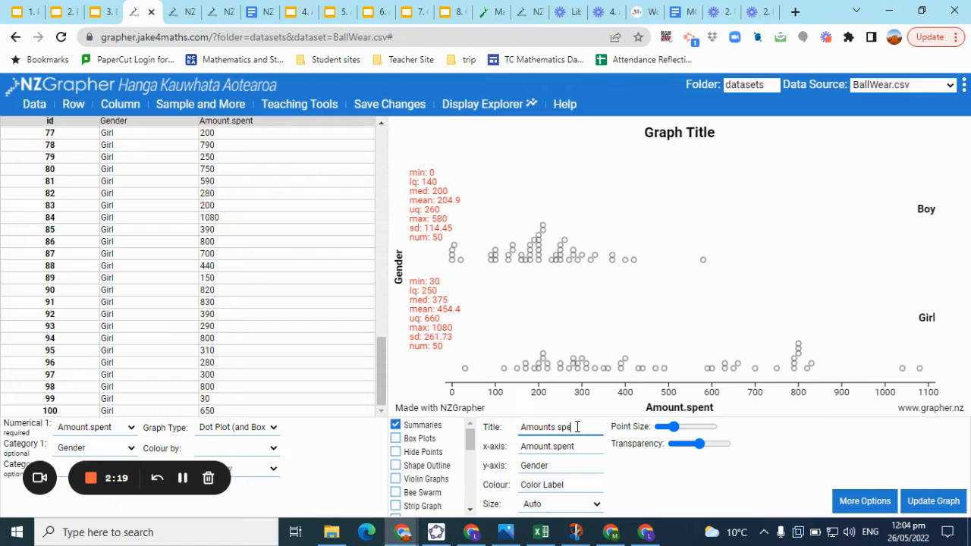
pyautogui.write('Amounts spent for the Forma')
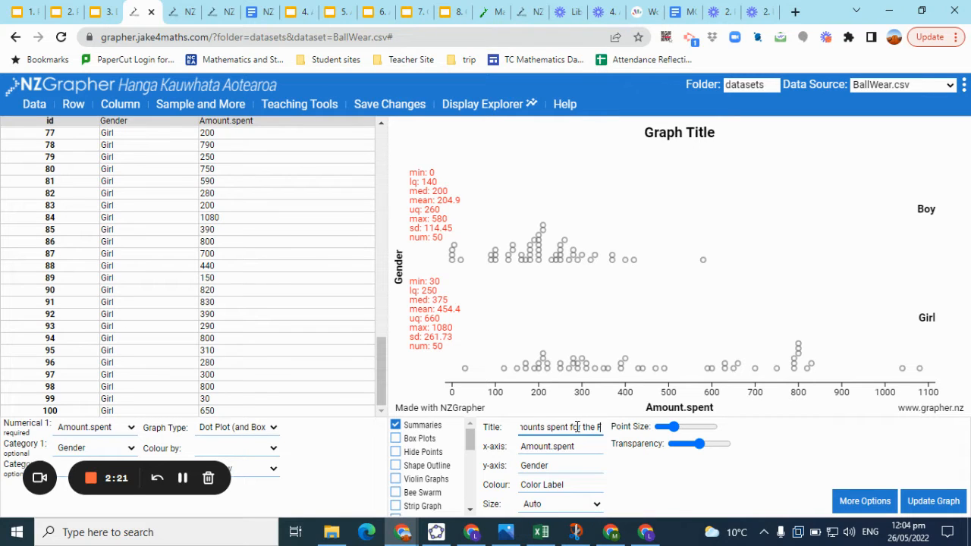
pyautogui.write('l in 2018')
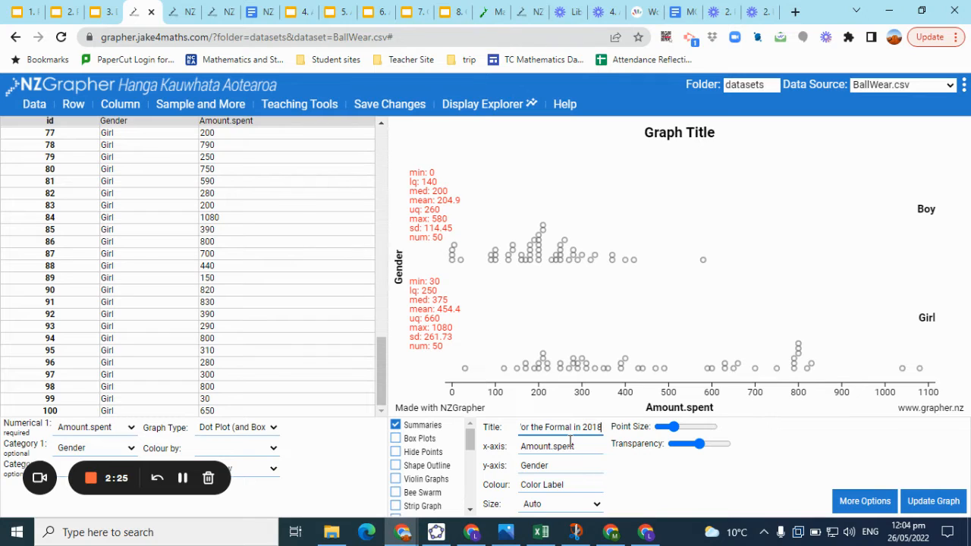
# Set the x-axis label to "Amount.spent in$" and update the graph
pyautogui.click(577, 446)
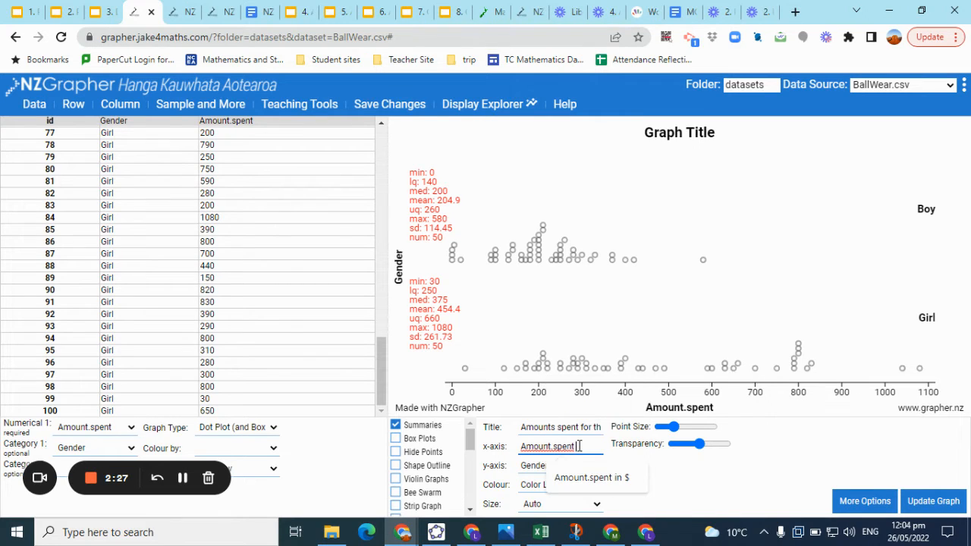
pyautogui.write('in$')
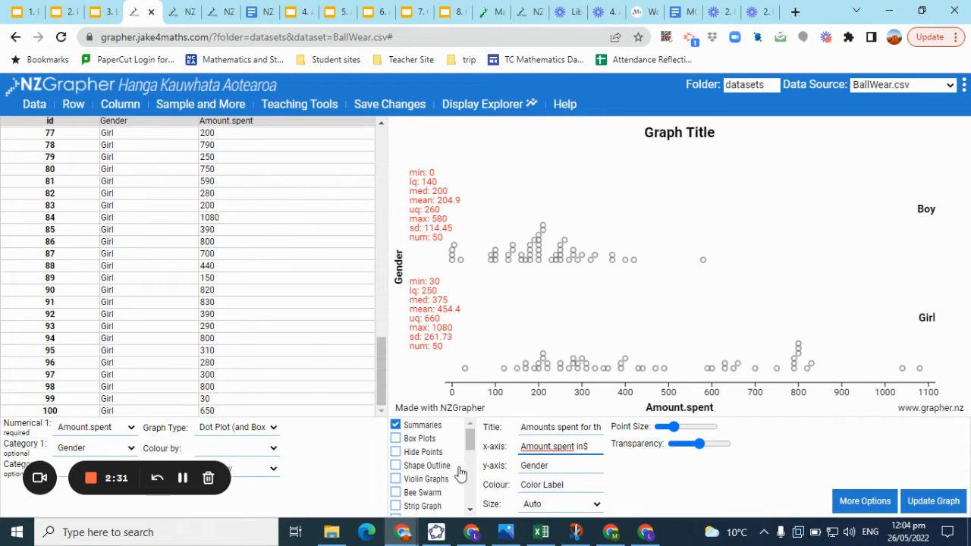
pyautogui.click(665, 329)
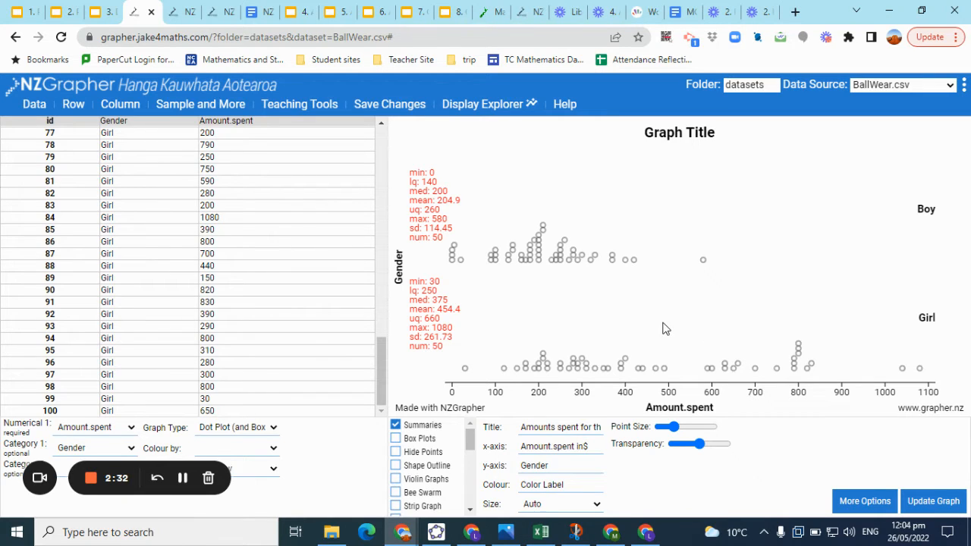
pyautogui.click(935, 501)
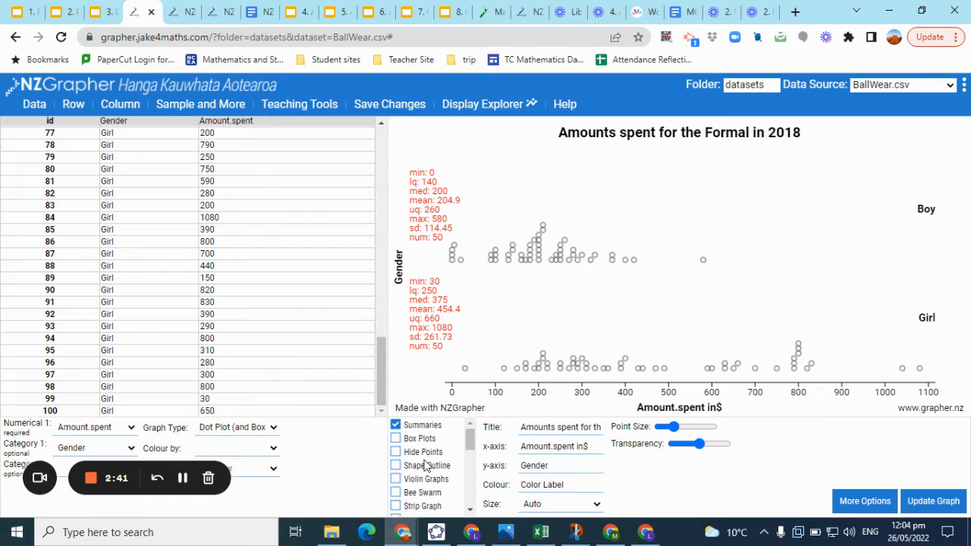
# Add a high box plot above each group's dots
pyautogui.scroll(-2, 429, 465)
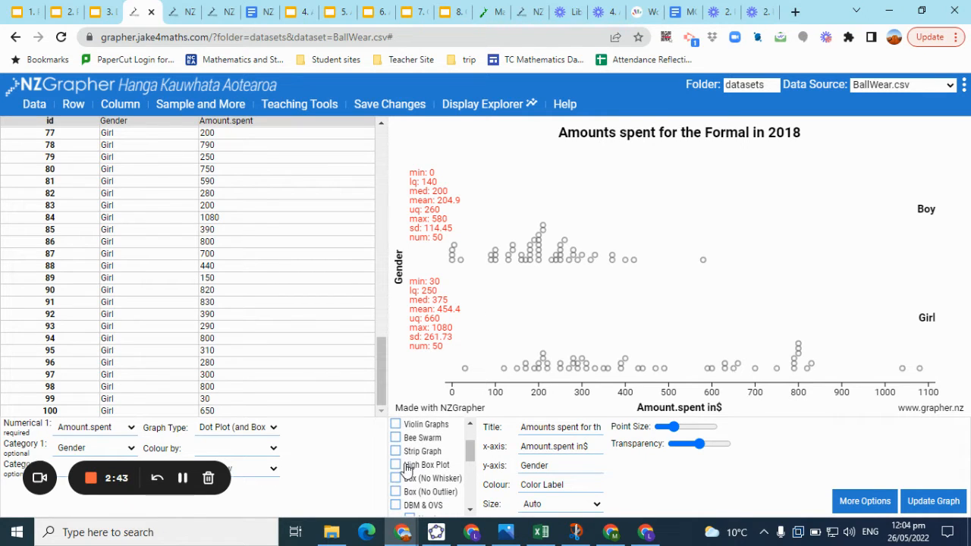
pyautogui.click(395, 465)
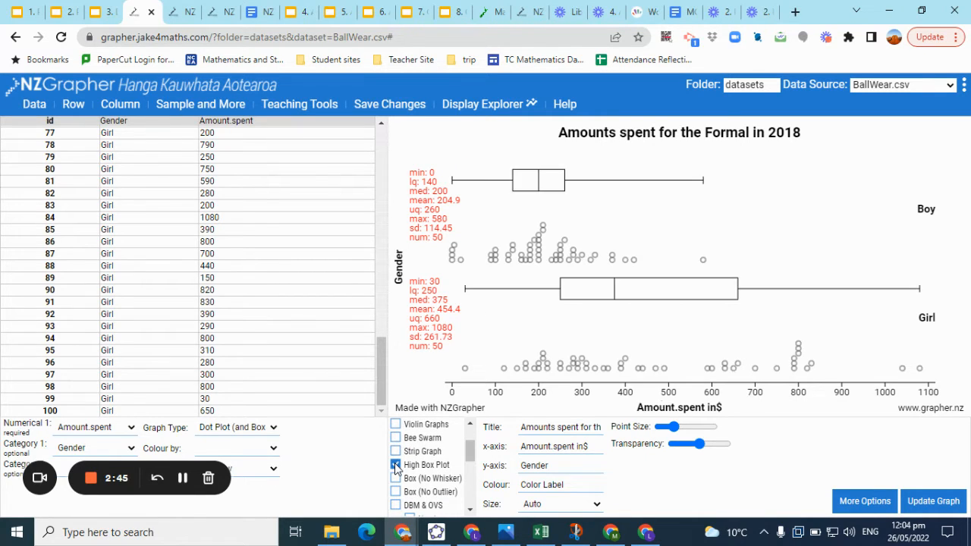
pyautogui.scroll(8, 334, 288)
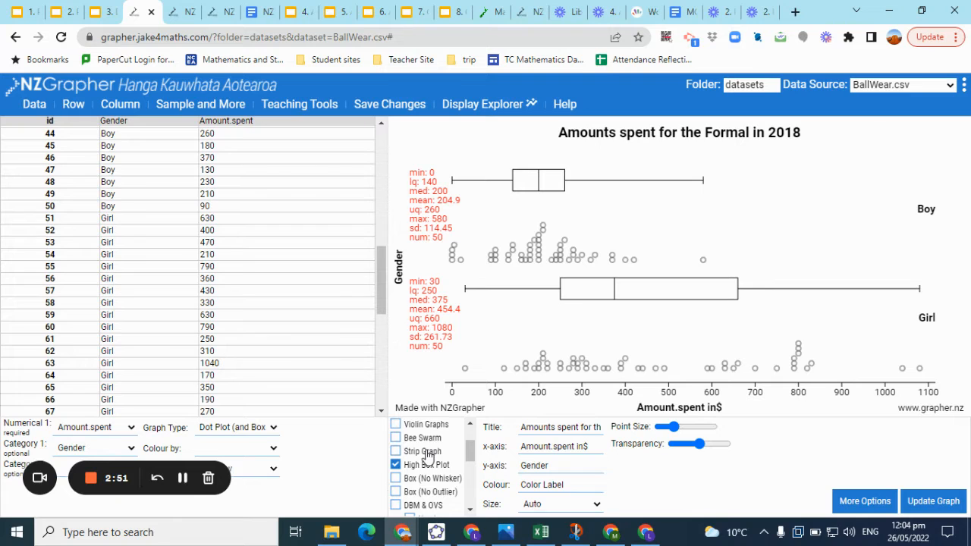
# Turn on stacked dots for both gender groups in the dot plot
pyautogui.scroll(-5, 427, 454)
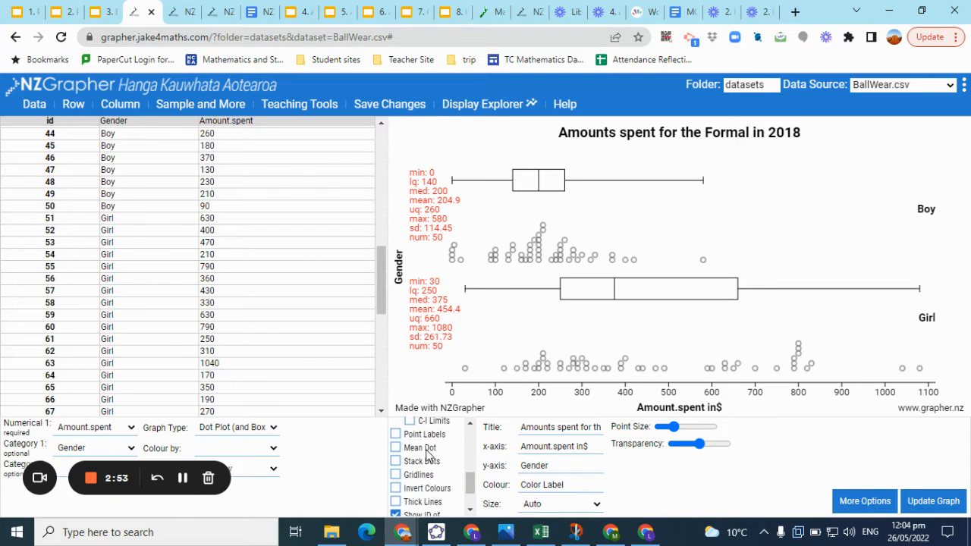
pyautogui.scroll(-1, 427, 454)
pyautogui.click(396, 445)
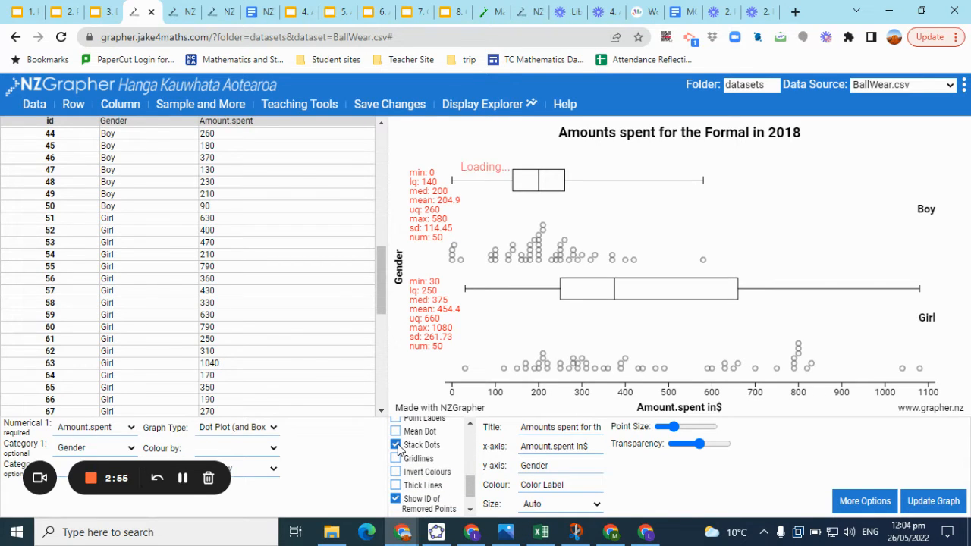
# Add a shape outline over each gender group's dots
pyautogui.scroll(6, 436, 467)
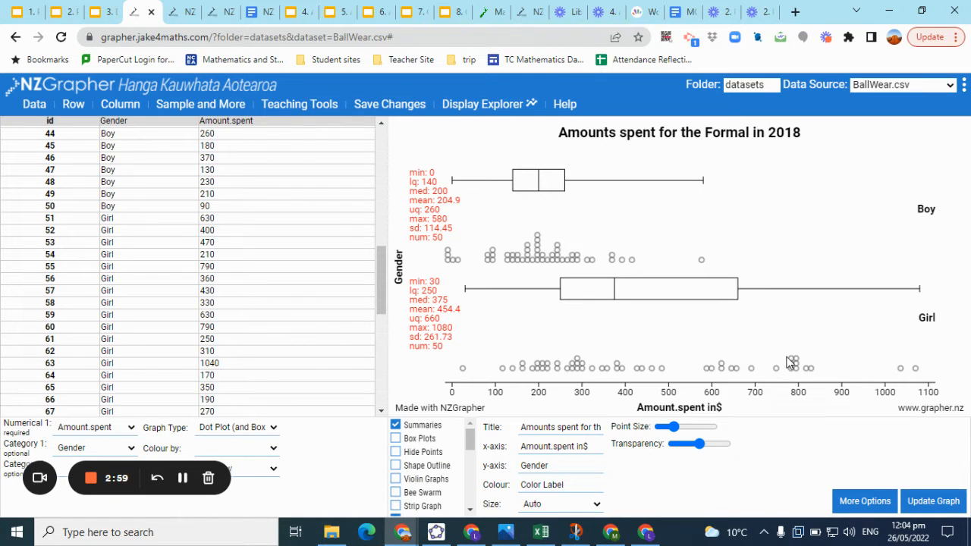
pyautogui.scroll(-5, 789, 362)
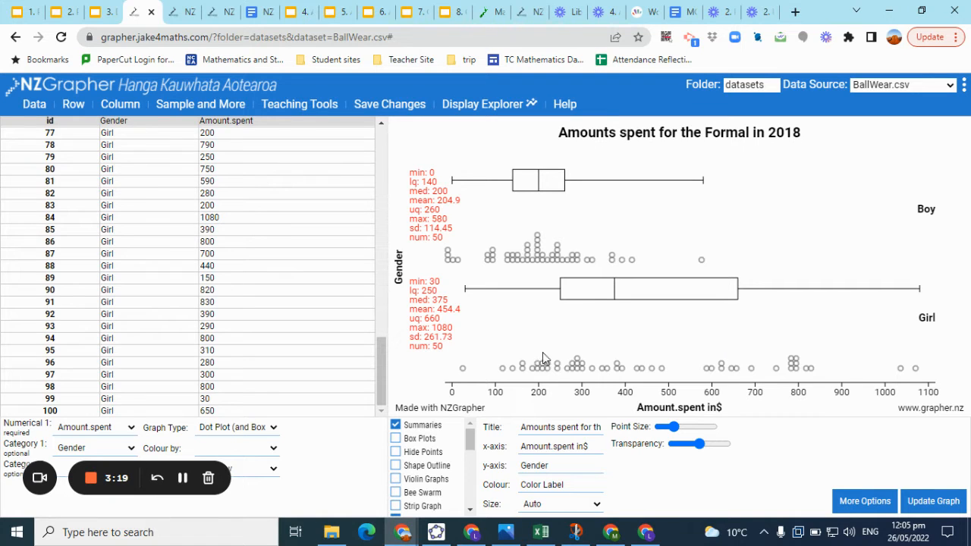
pyautogui.scroll(3, 543, 356)
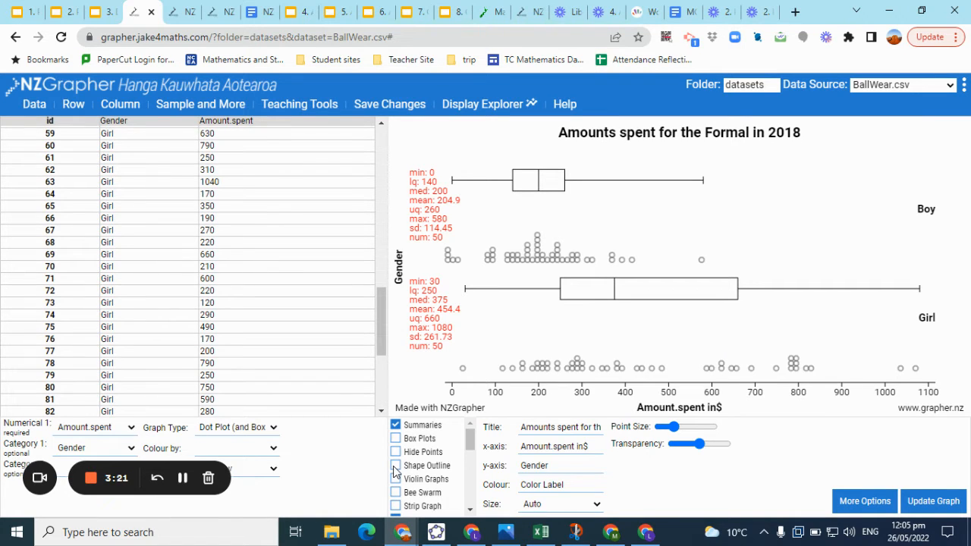
pyautogui.click(395, 466)
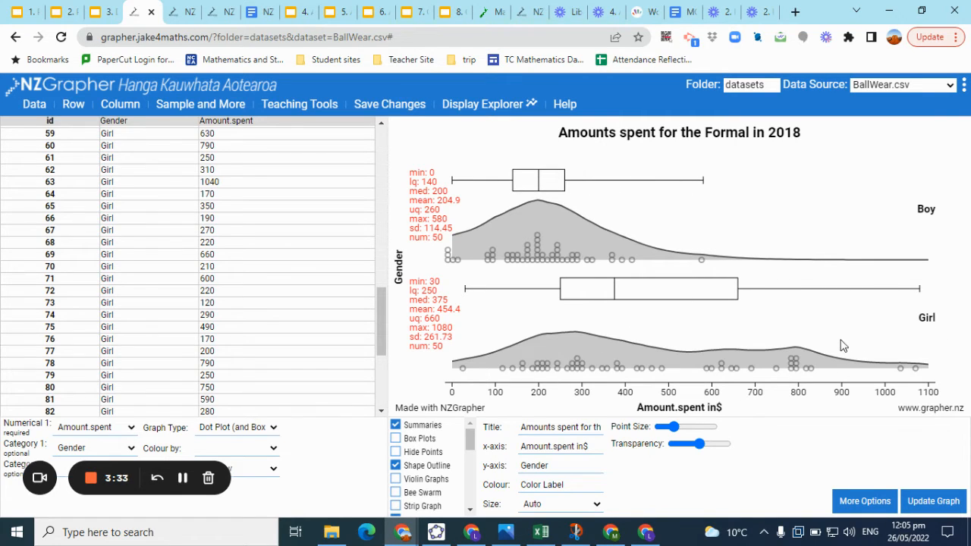
pyautogui.press('Up')
pyautogui.press('Up')
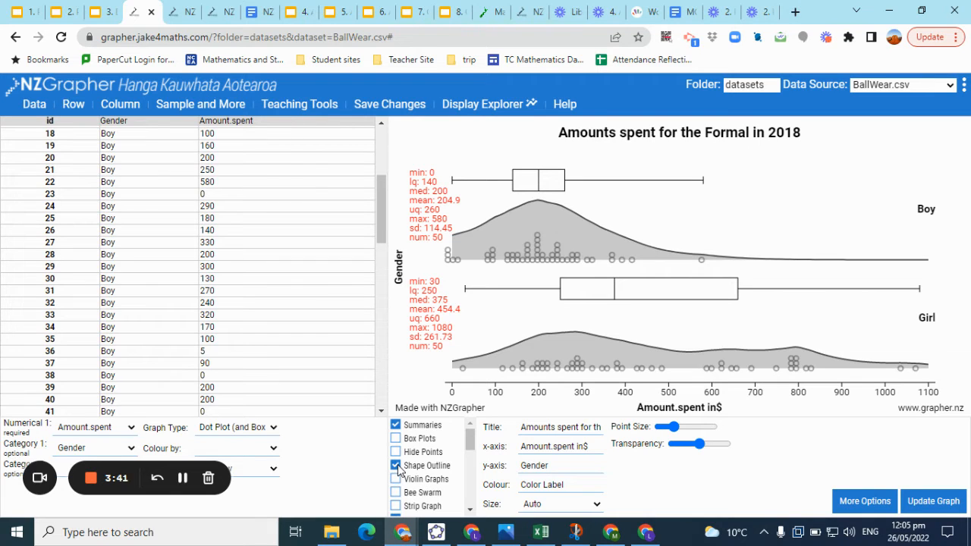
pyautogui.rightClick(687, 313)
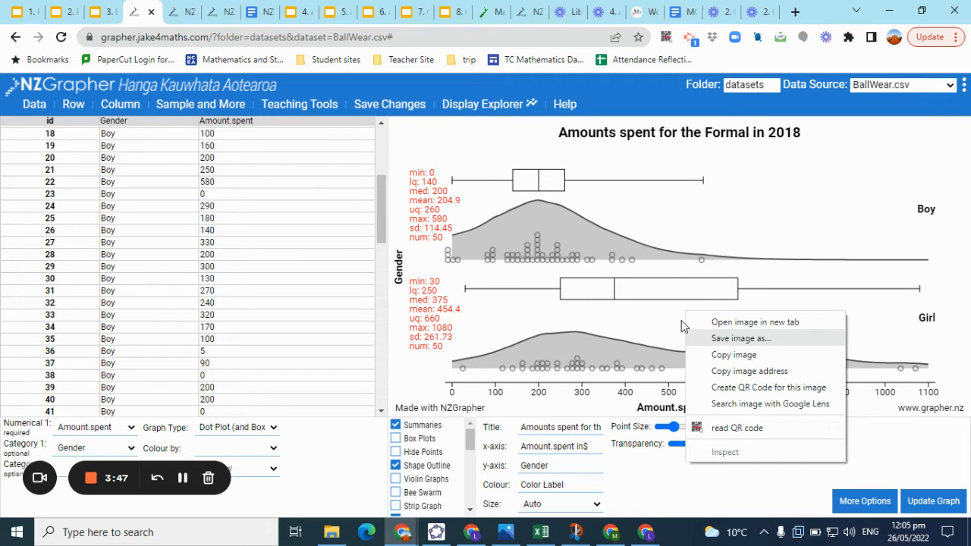
pyautogui.click(649, 315)
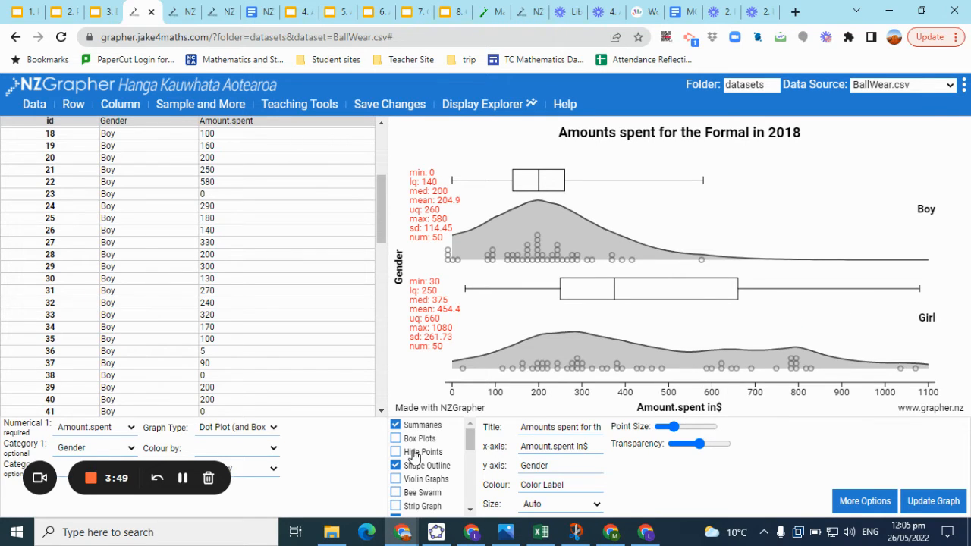
# Switch the shape outlines off again so only dots and box plots remain
pyautogui.scroll(-5, 414, 456)
pyautogui.scroll(3, 414, 455)
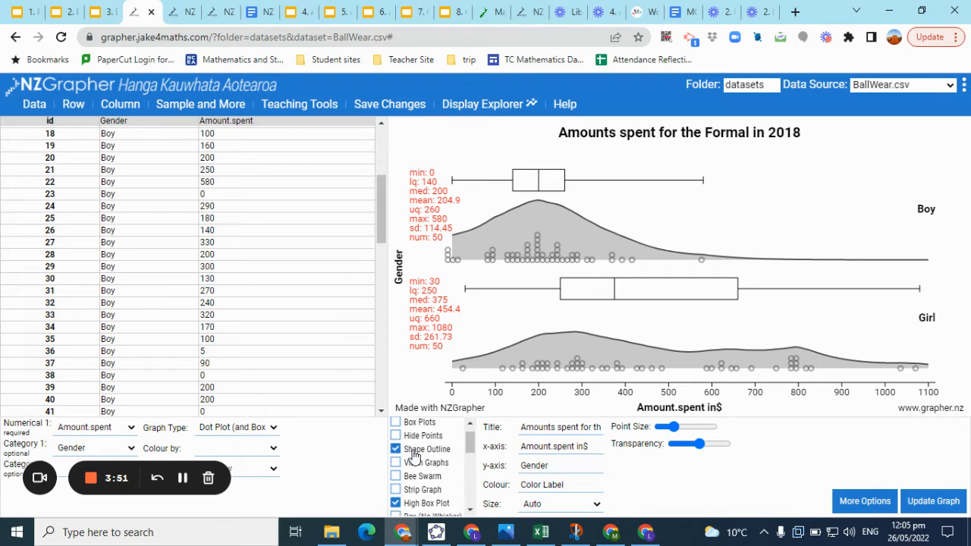
pyautogui.click(395, 449)
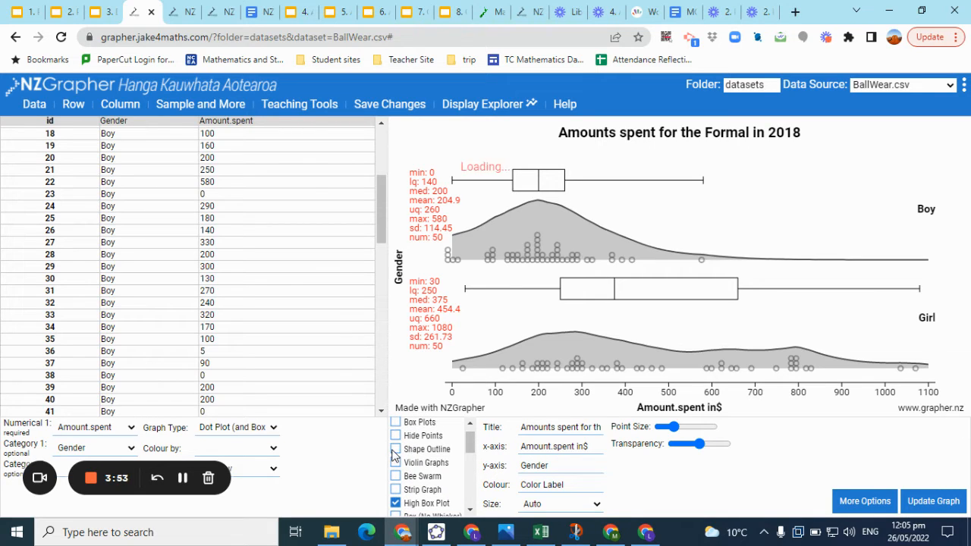
# Show informal confidence intervals with their C-I limits on both box plots
pyautogui.scroll(-3, 412, 475)
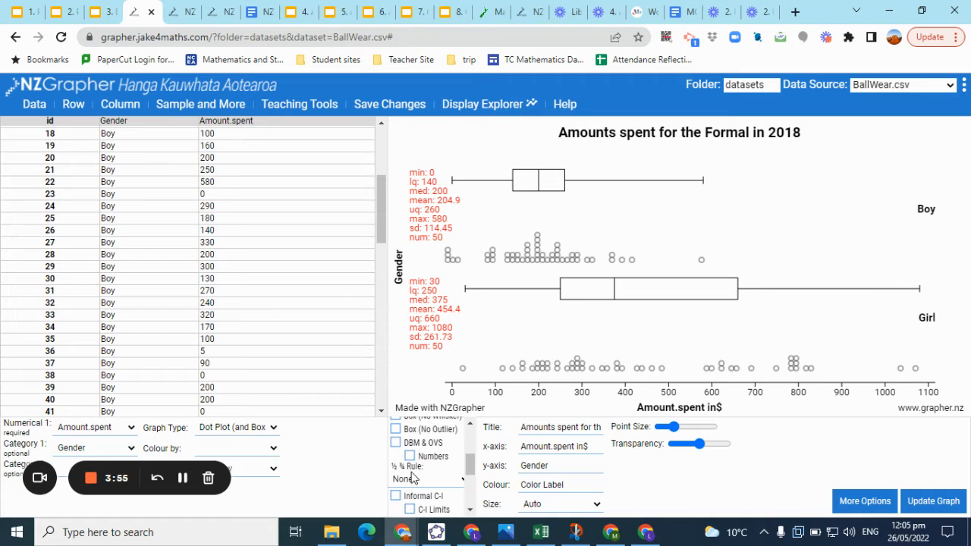
pyautogui.scroll(-1, 409, 474)
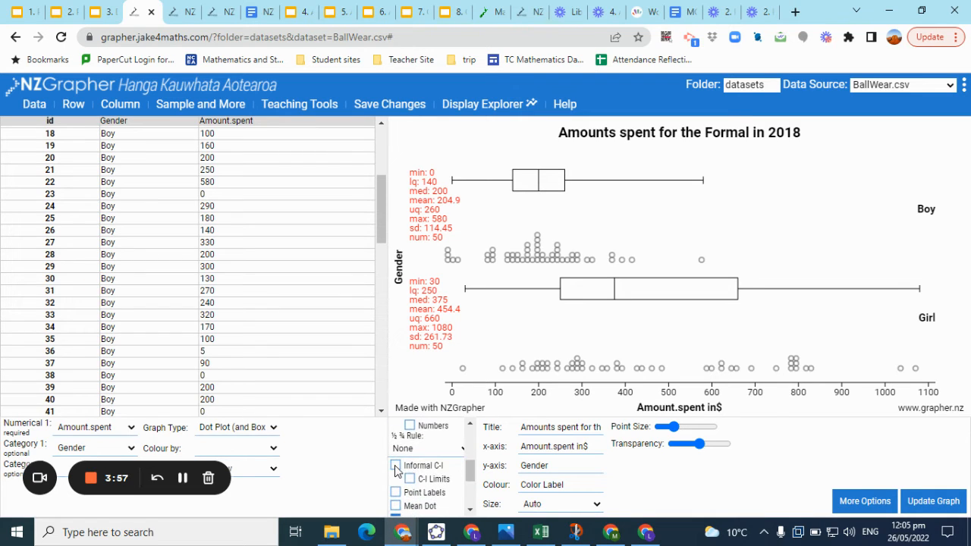
pyautogui.click(395, 465)
pyautogui.click(410, 479)
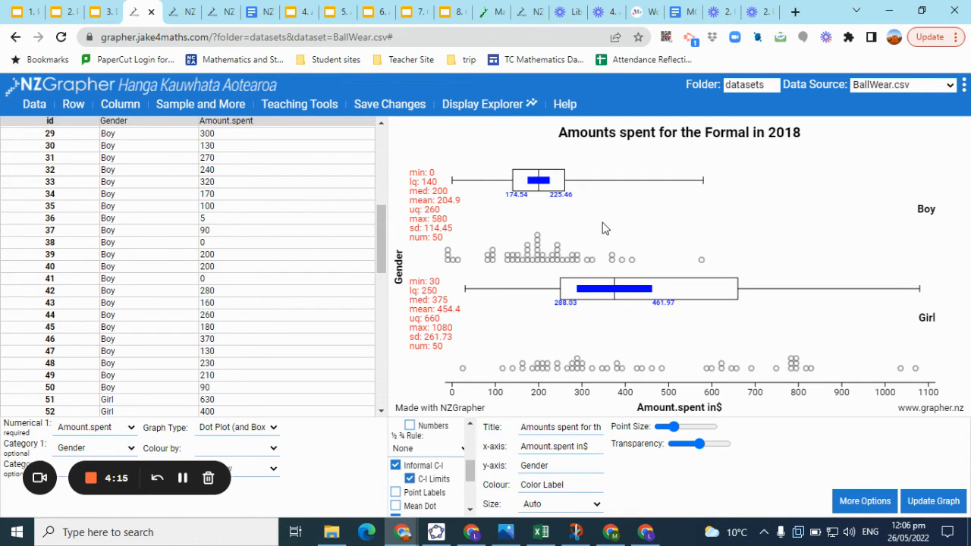
# Switch to the NZGrapher AS 2.9 Instructions document and review its data input and sampling steps
pyautogui.click(108, 11)
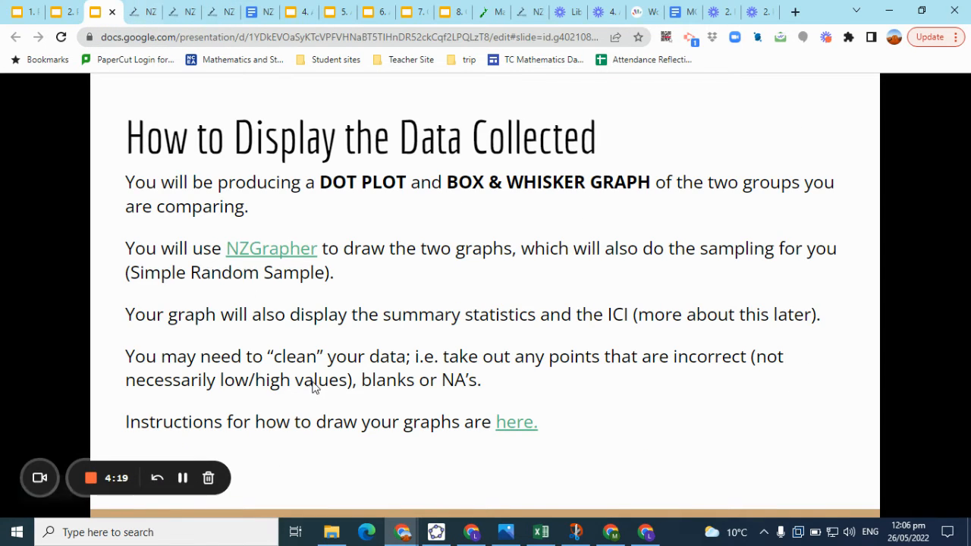
pyautogui.click(260, 20)
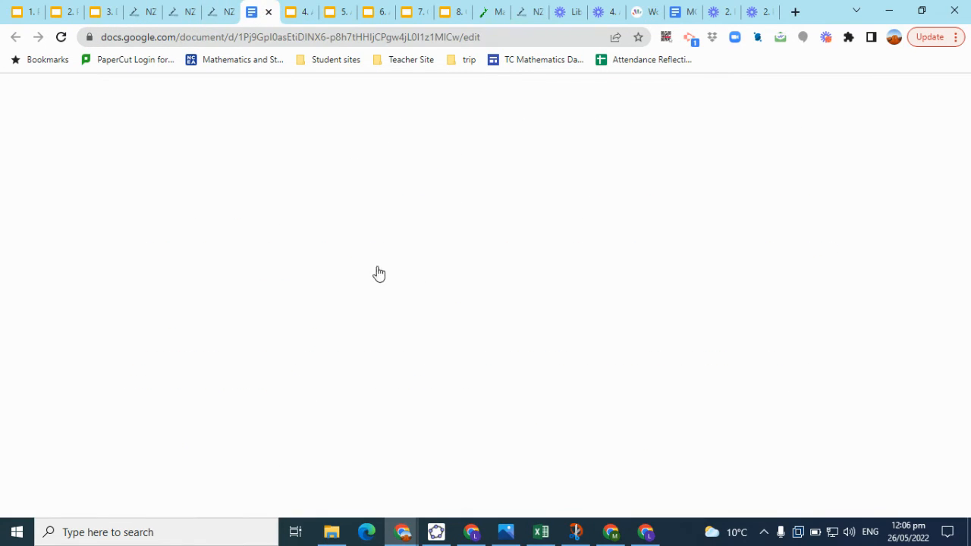
pyautogui.scroll(20, 434, 228)
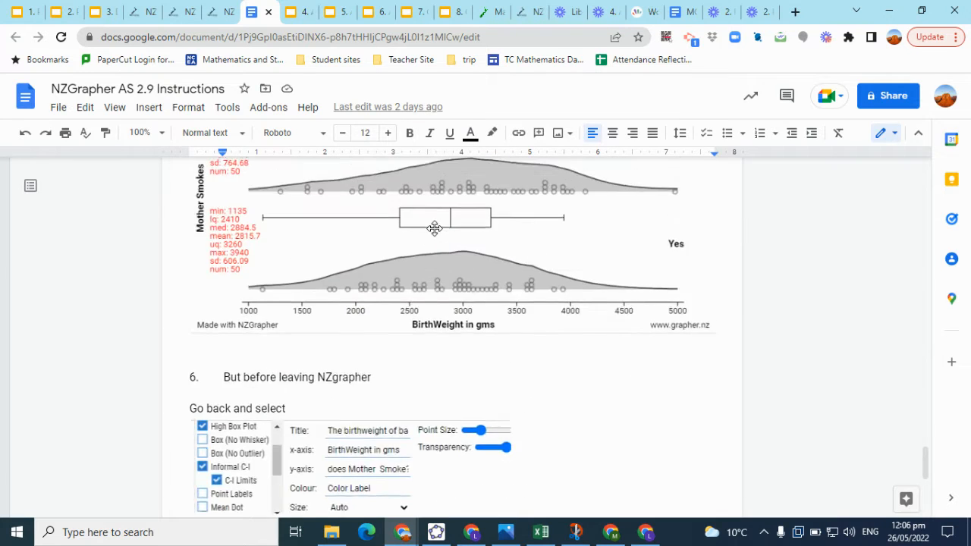
pyautogui.scroll(15, 435, 228)
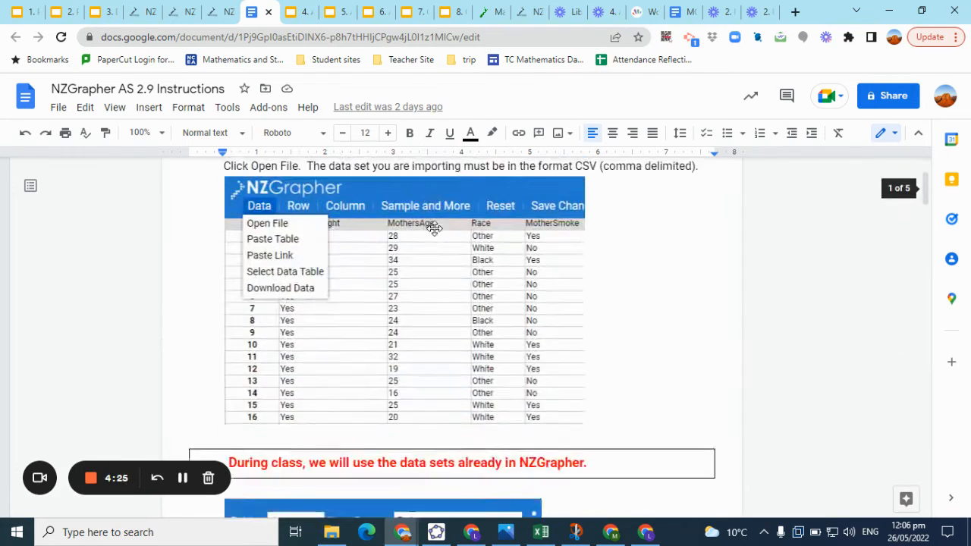
pyautogui.scroll(-1, 436, 229)
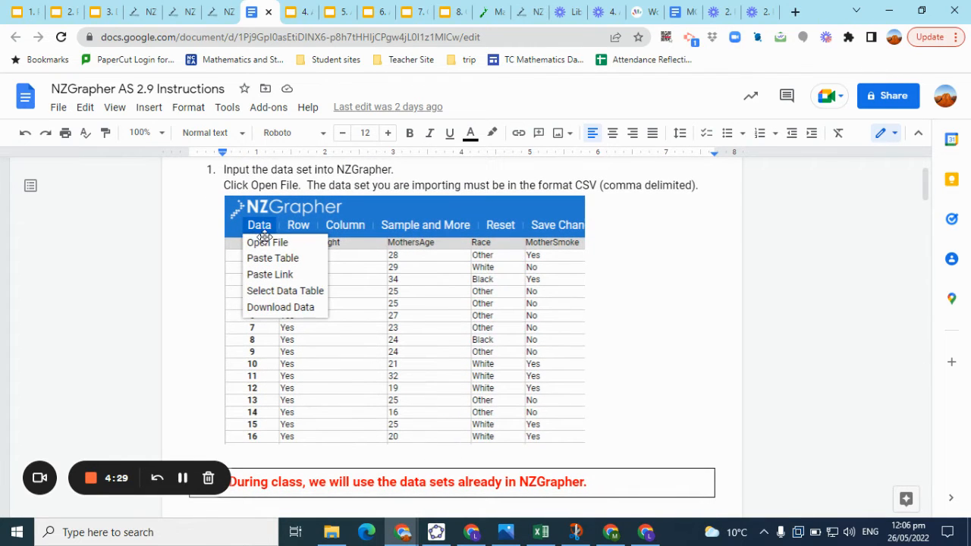
pyautogui.scroll(-1, 390, 264)
pyautogui.scroll(-3, 390, 264)
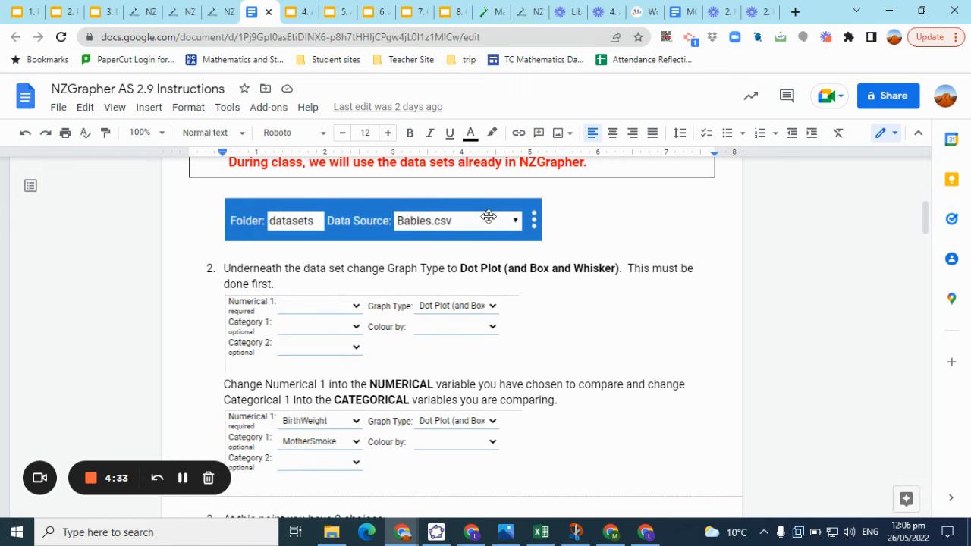
pyautogui.scroll(-1, 404, 250)
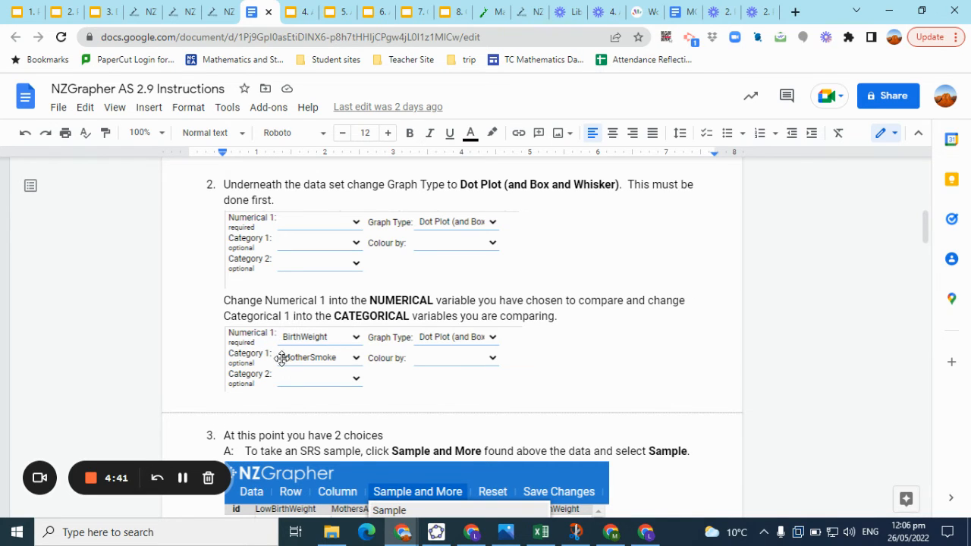
pyautogui.scroll(-3, 450, 370)
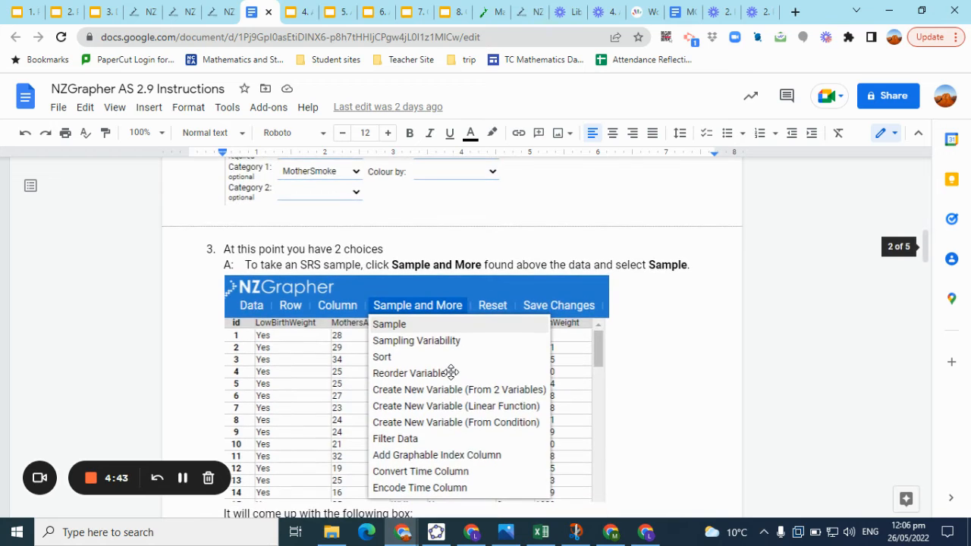
pyautogui.scroll(-1, 450, 370)
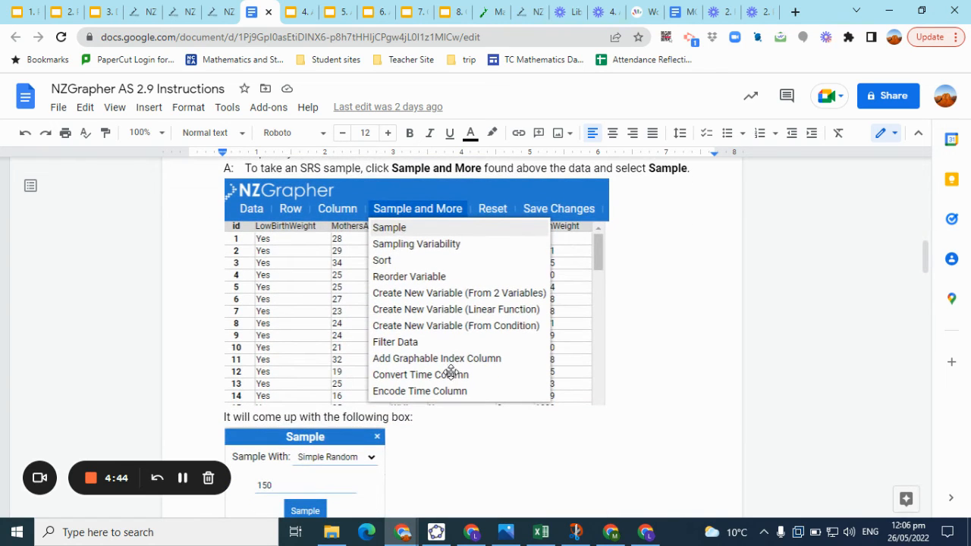
# Review the instructions on graph options, title, x-axis units and pasting the graph into the report
pyautogui.click(396, 229)
pyautogui.scroll(-3, 402, 240)
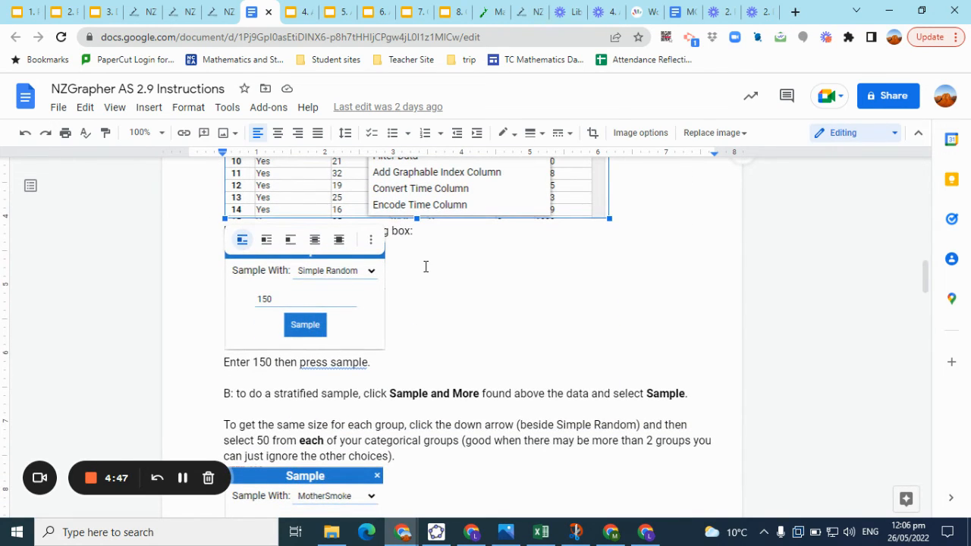
pyautogui.click(426, 267)
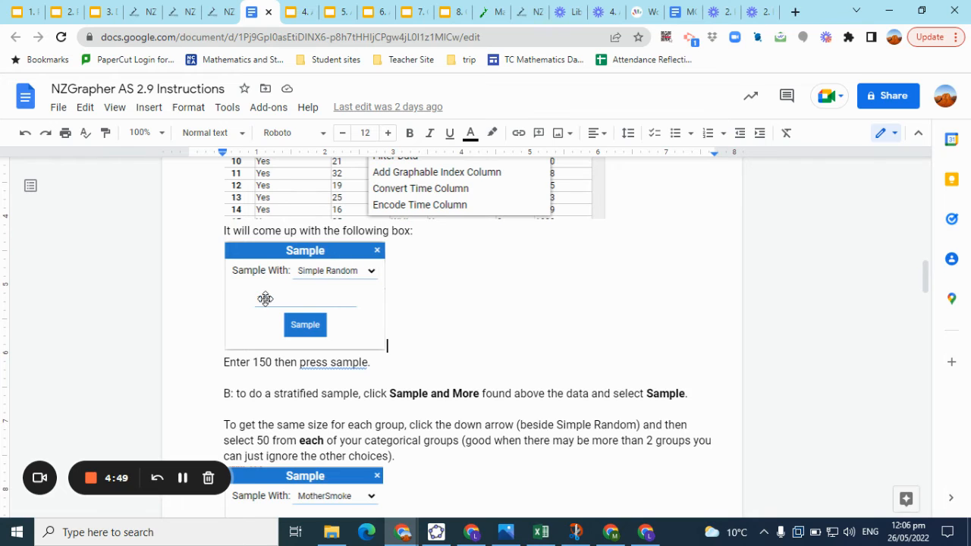
pyautogui.scroll(-3, 417, 279)
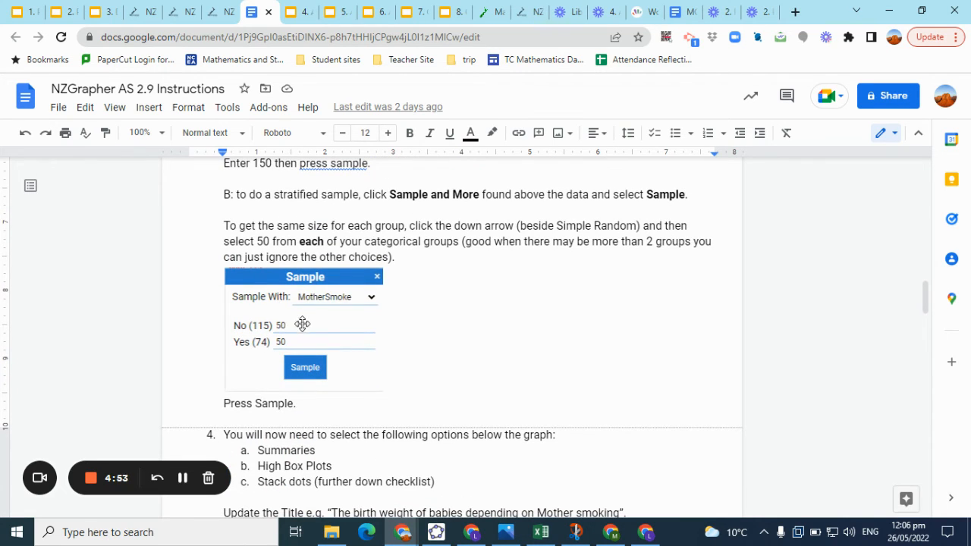
pyautogui.scroll(-3, 475, 315)
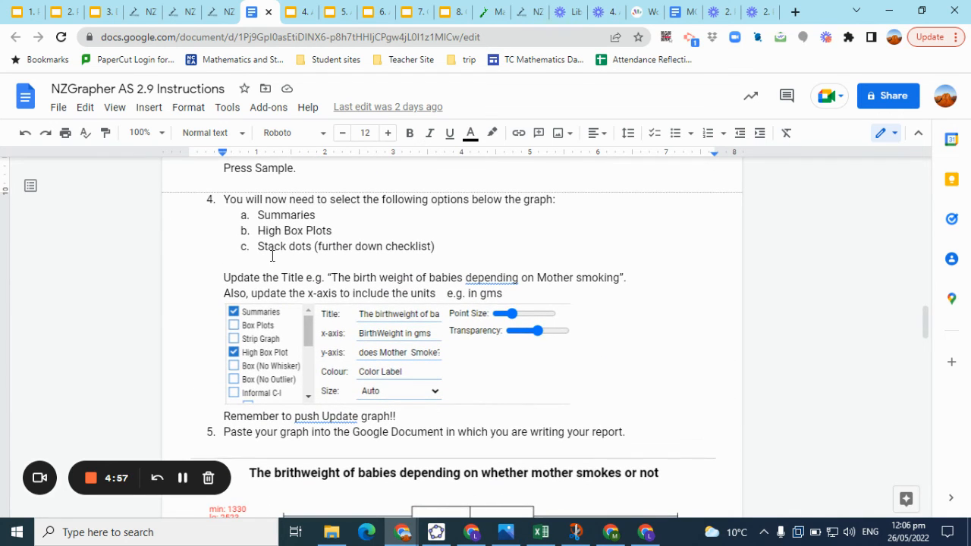
pyautogui.scroll(-2, 475, 259)
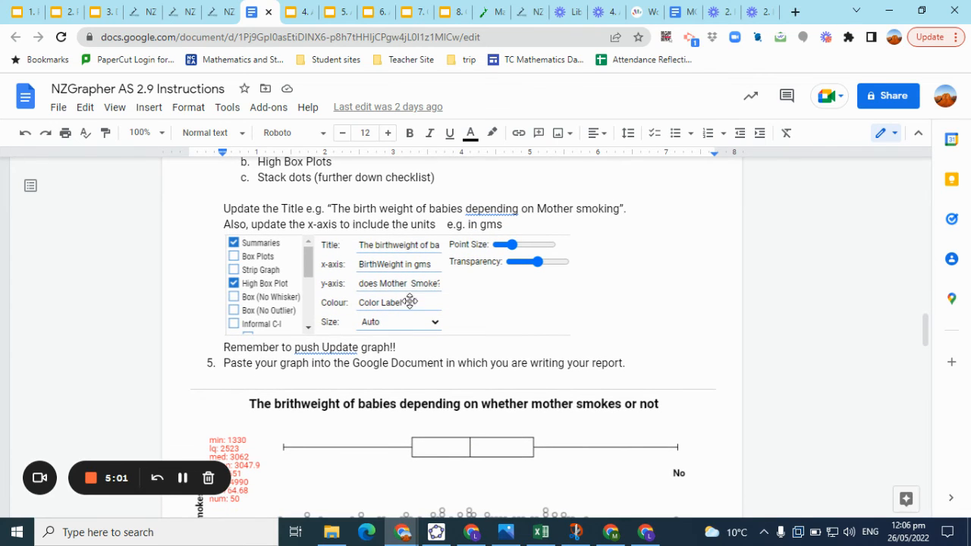
pyautogui.scroll(-3, 515, 281)
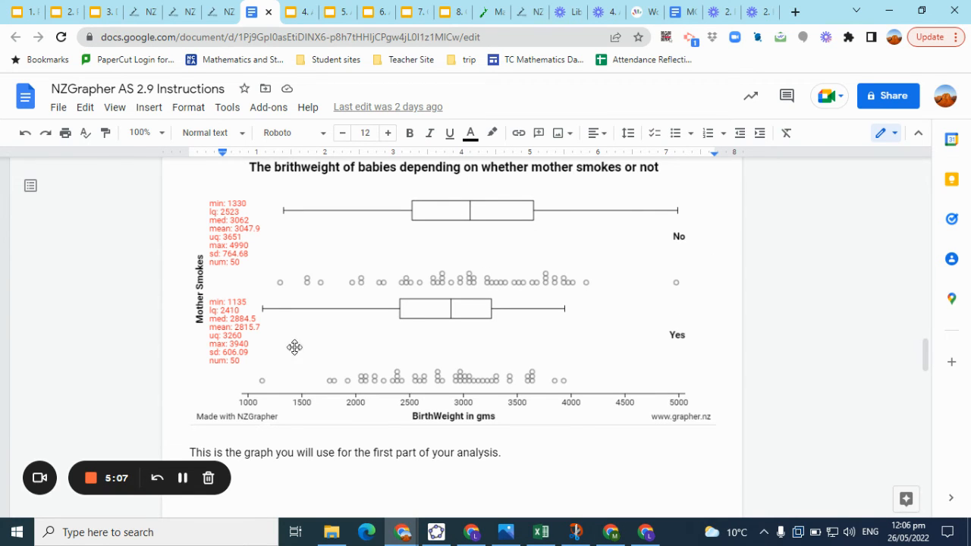
pyautogui.scroll(-3, 441, 271)
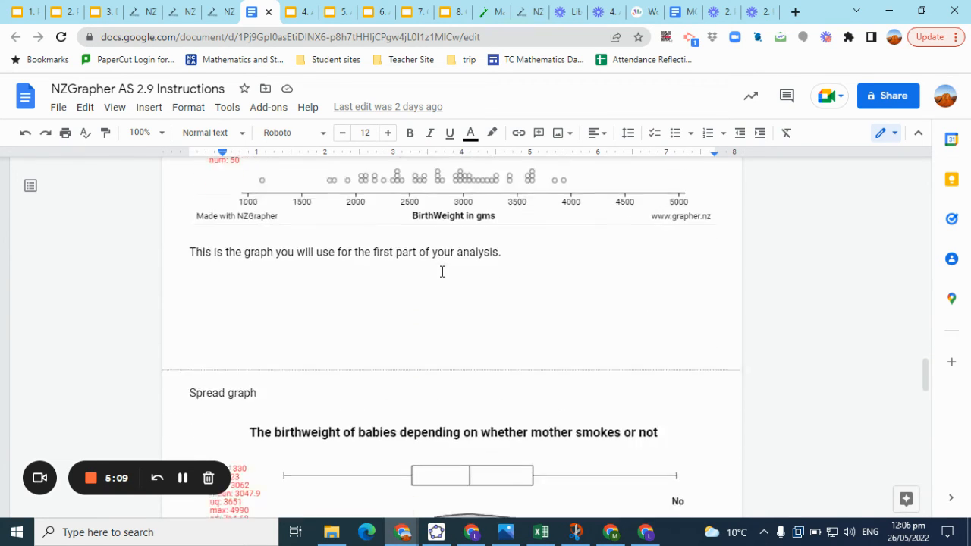
pyautogui.scroll(-3, 442, 271)
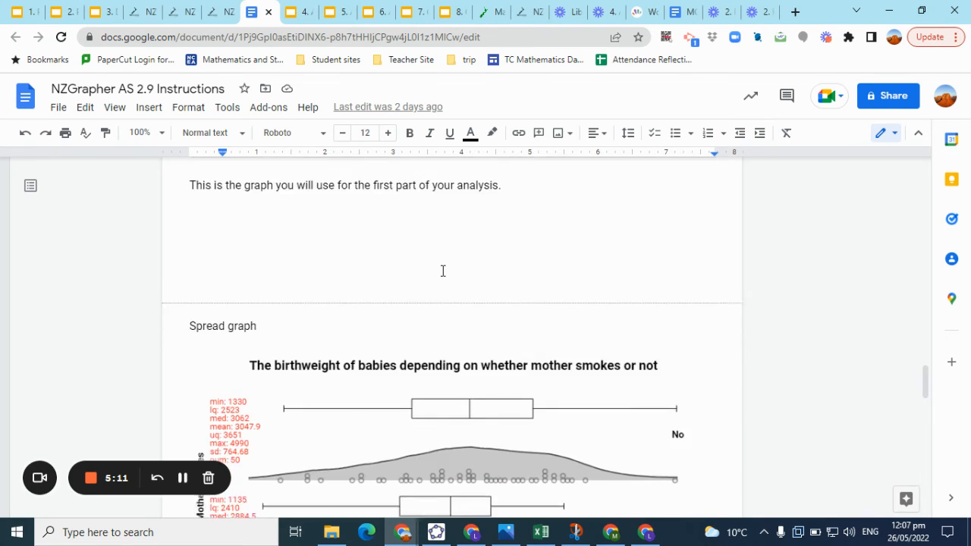